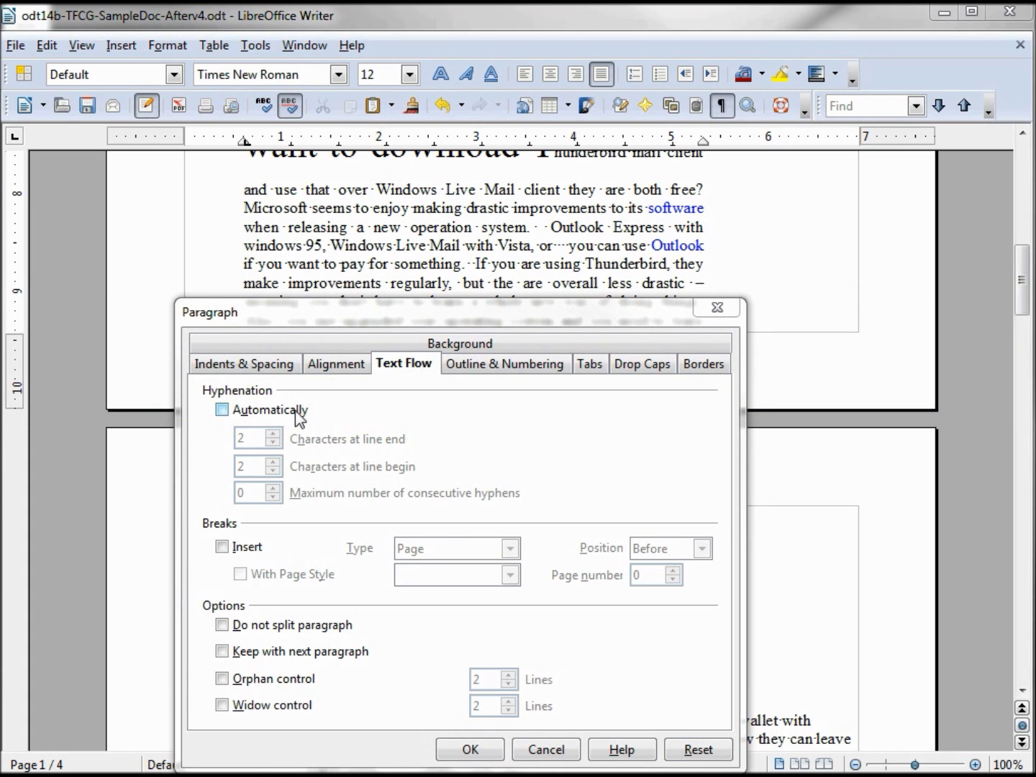
# Enable automatic hyphenation on the Windows Live Mail paragraph in Text Flow
pyautogui.click(223, 411)
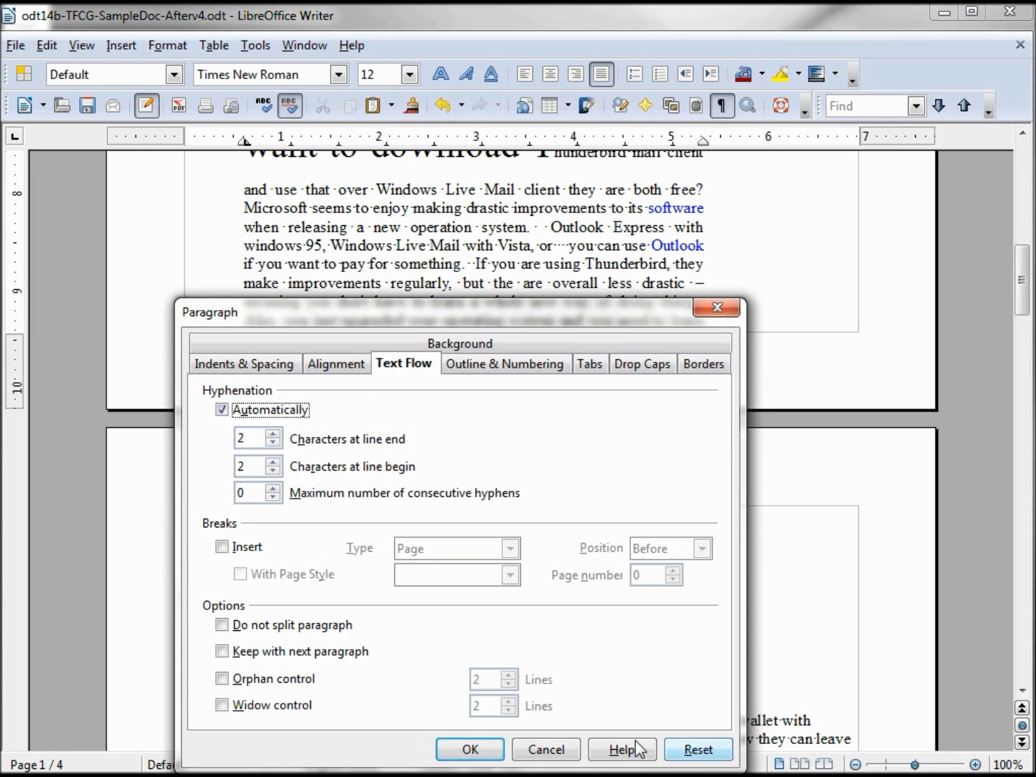
pyautogui.click(489, 749)
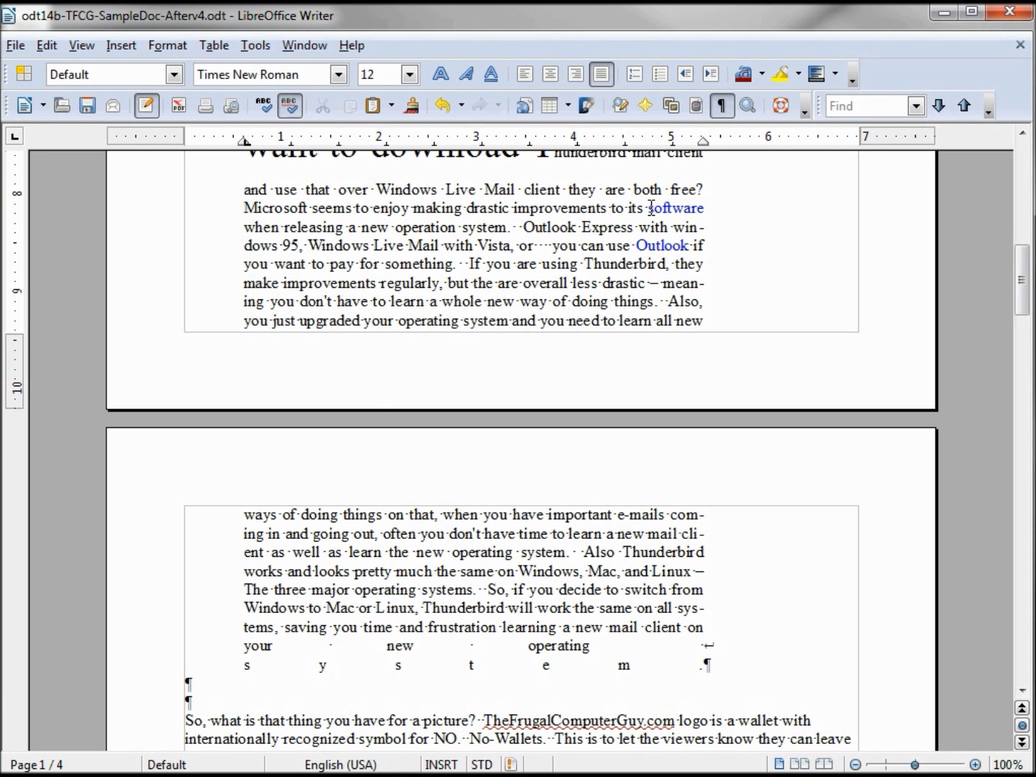
# Make the words 'software' and 'Outlook' bold so they hyphenate as soft-ware and Out-look
pyautogui.moveTo(648, 208); pyautogui.dragTo(707, 208)
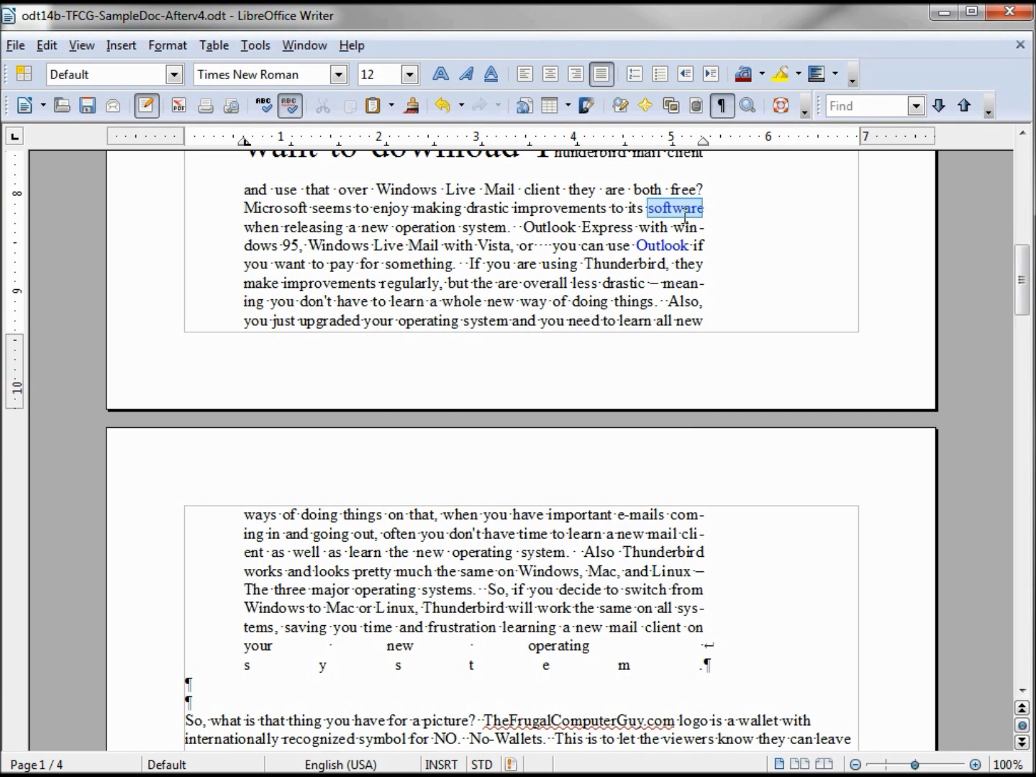
pyautogui.click(441, 75)
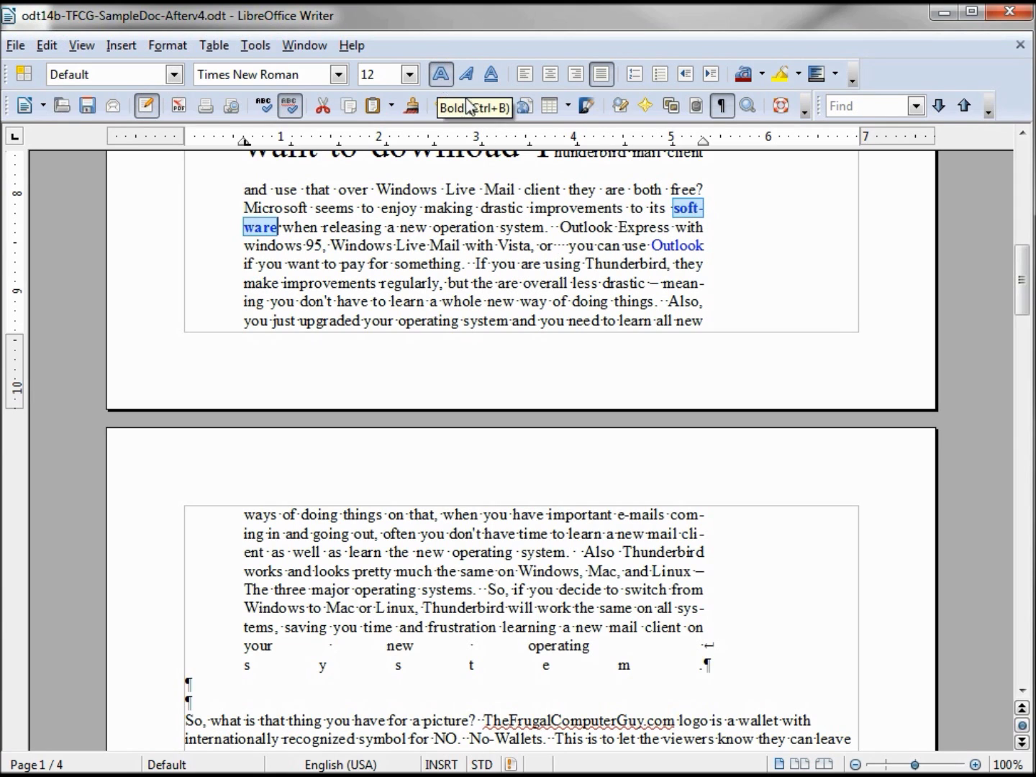
pyautogui.click(678, 210)
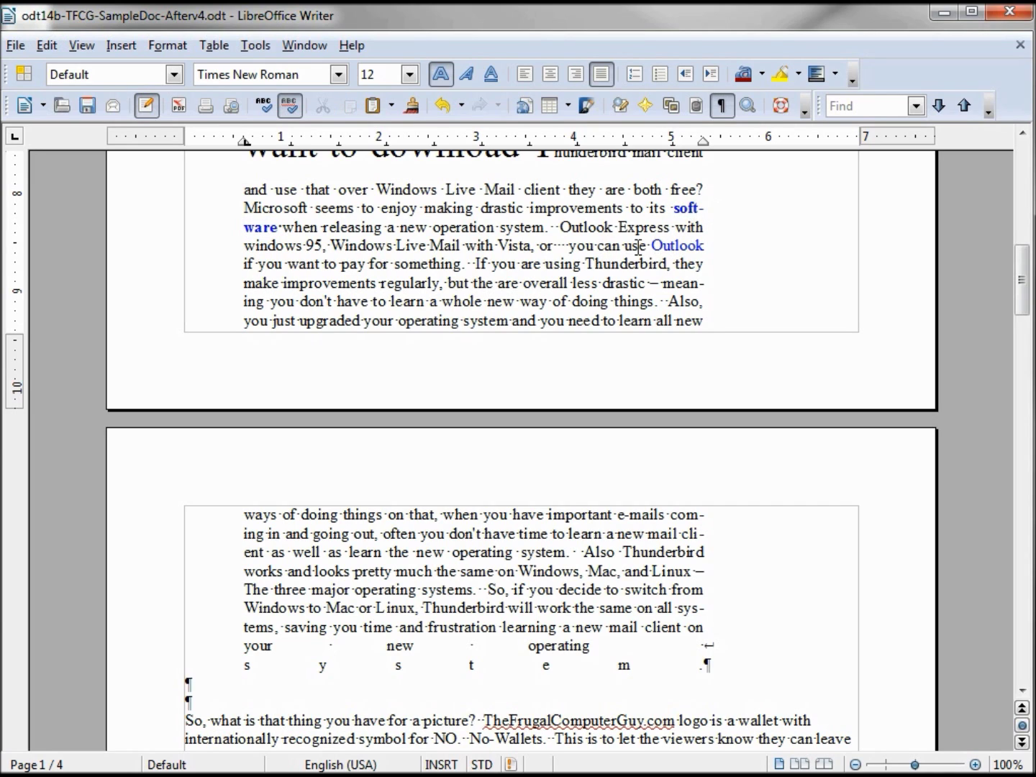
pyautogui.moveTo(651, 245); pyautogui.dragTo(704, 245)
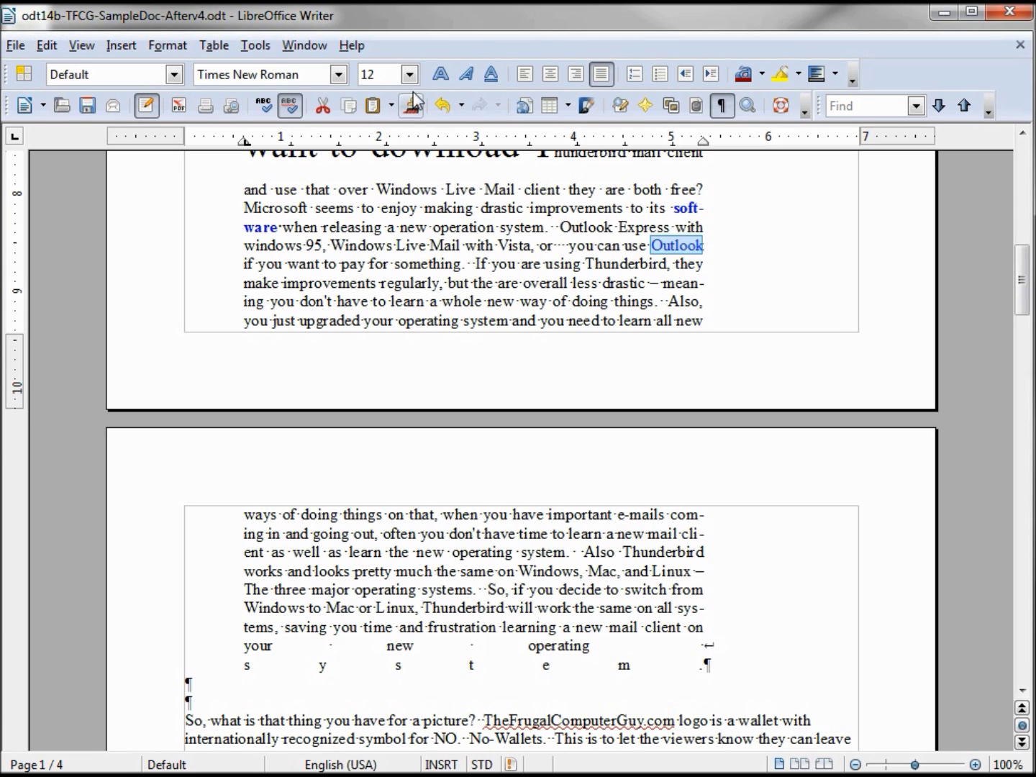
pyautogui.click(440, 74)
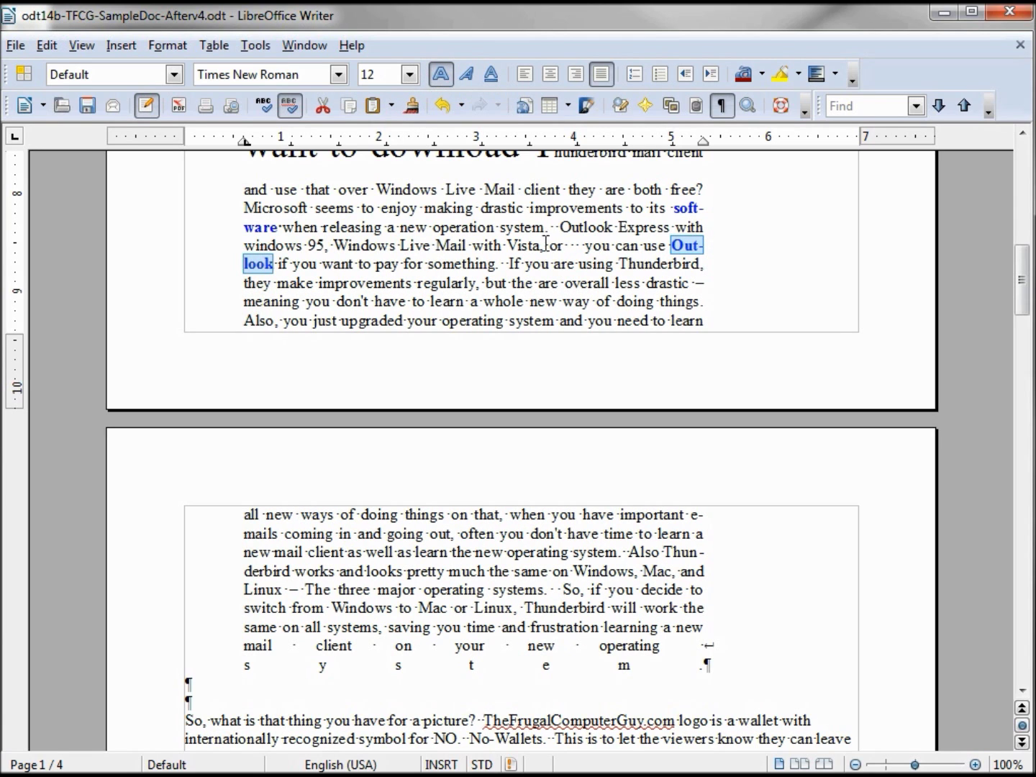
pyautogui.click(569, 242)
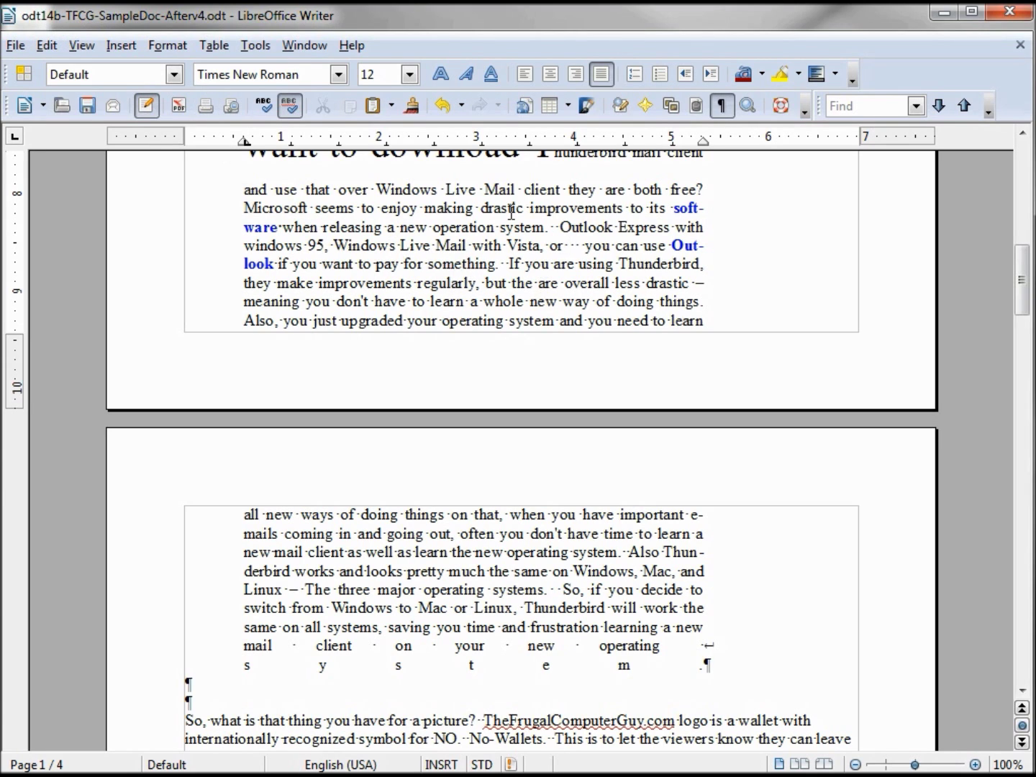
# Set the paragraph's minimum characters at line end to 3, keeping line begin at 2
pyautogui.doubleClick(244, 141)
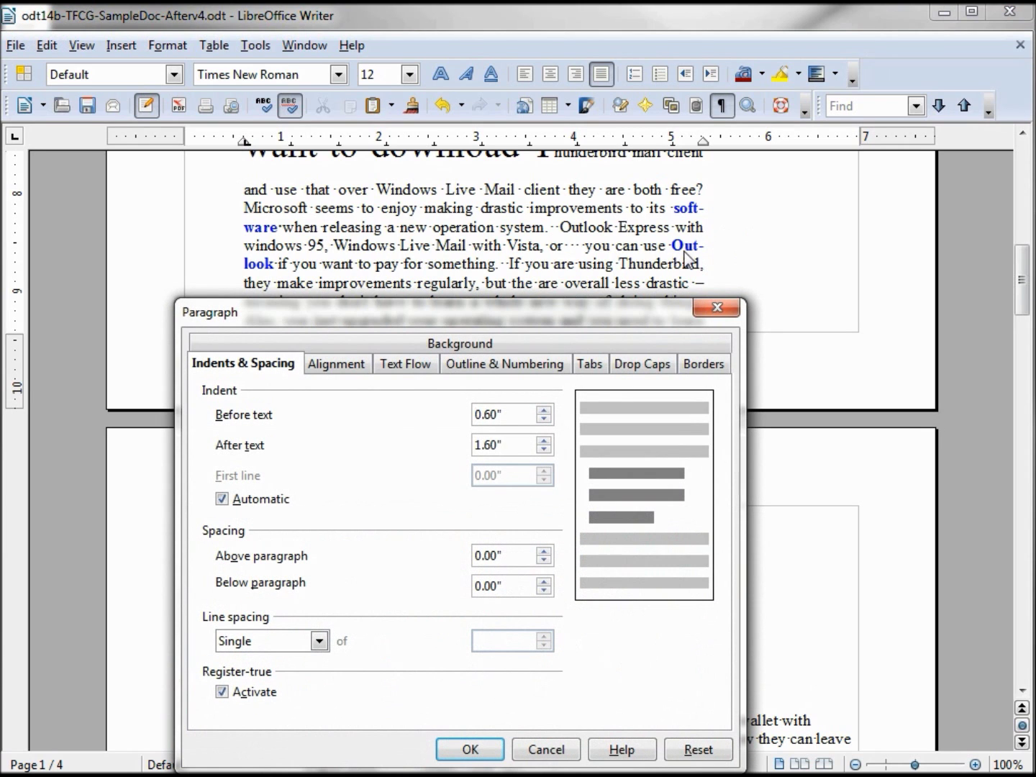
pyautogui.click(406, 364)
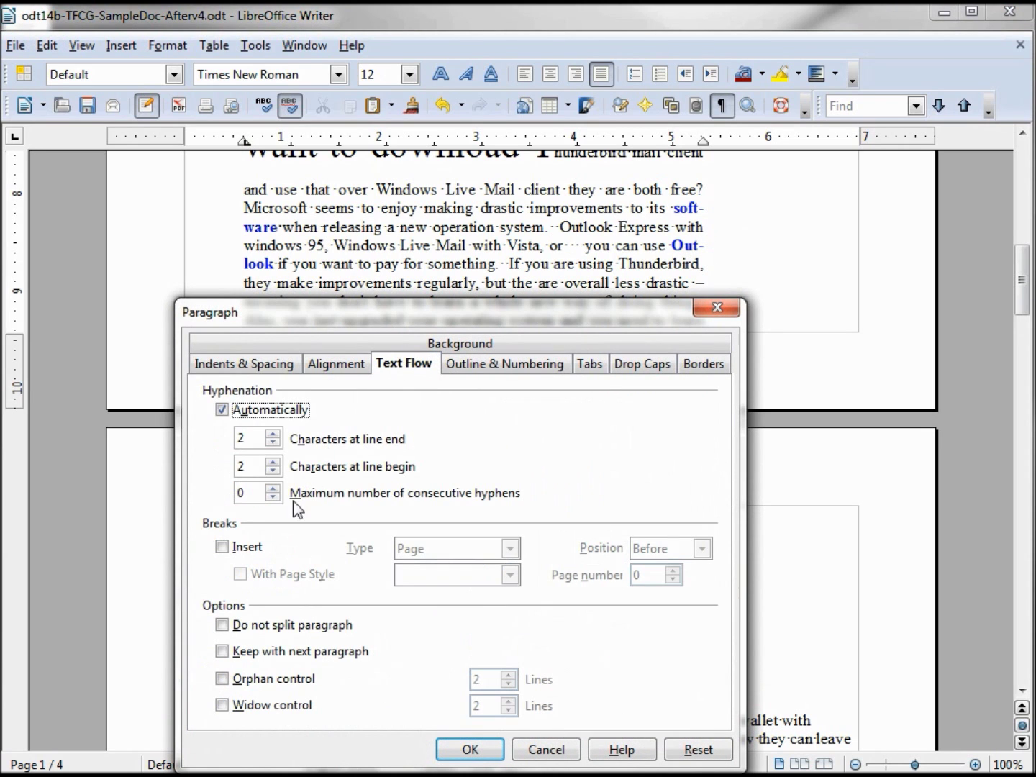
pyautogui.click(272, 463)
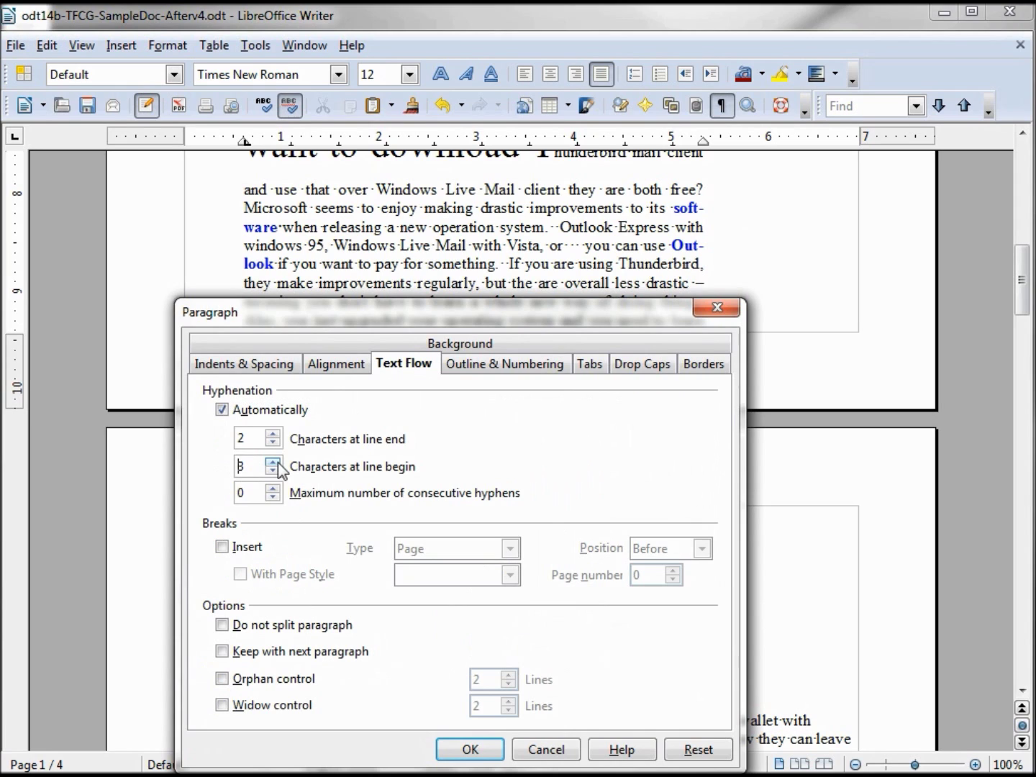
pyautogui.click(273, 471)
pyautogui.click(274, 435)
pyautogui.click(274, 435)
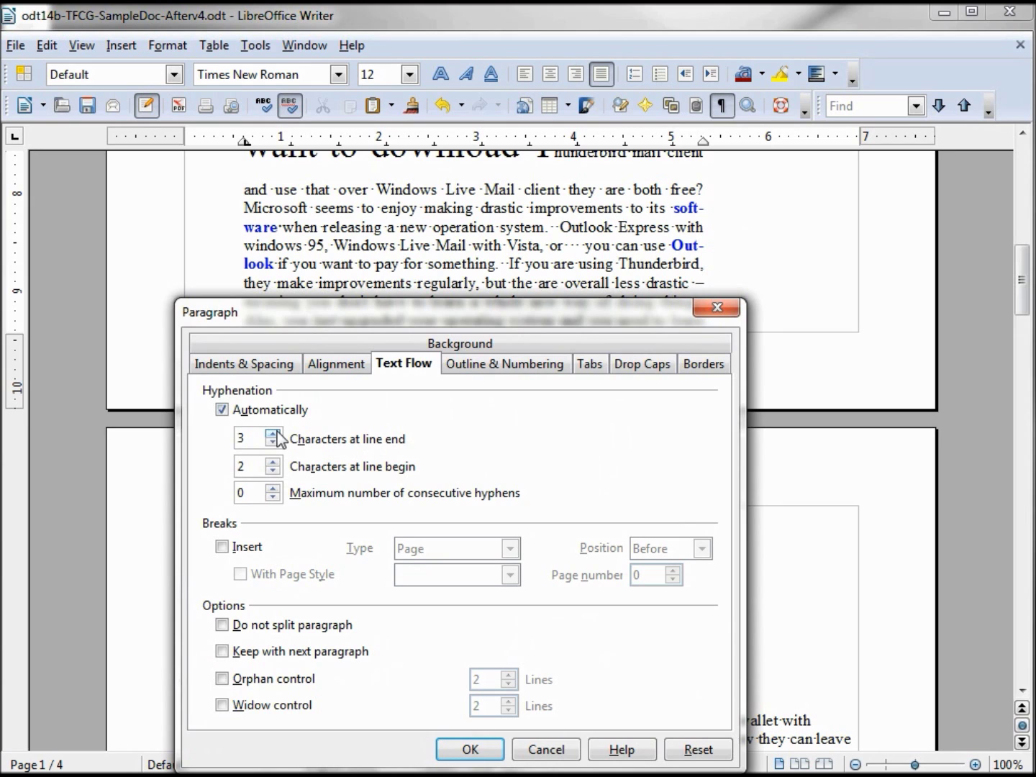
pyautogui.click(471, 750)
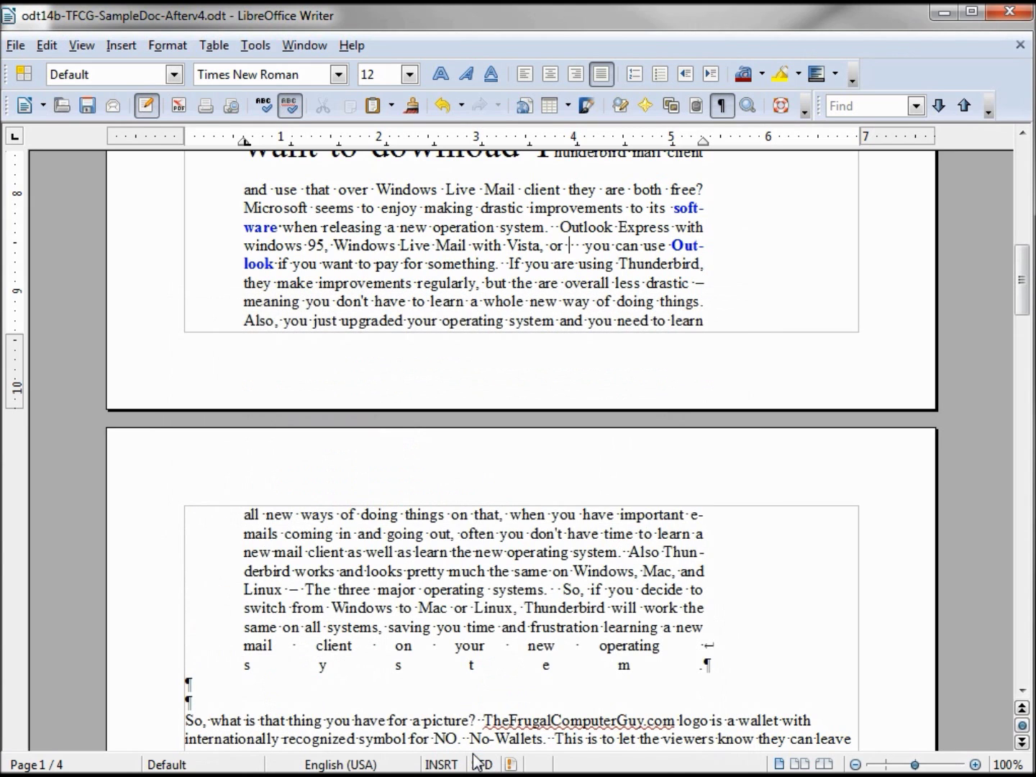
# Raise the minimum characters at line end to 4
pyautogui.doubleClick(246, 139)
pyautogui.click(406, 365)
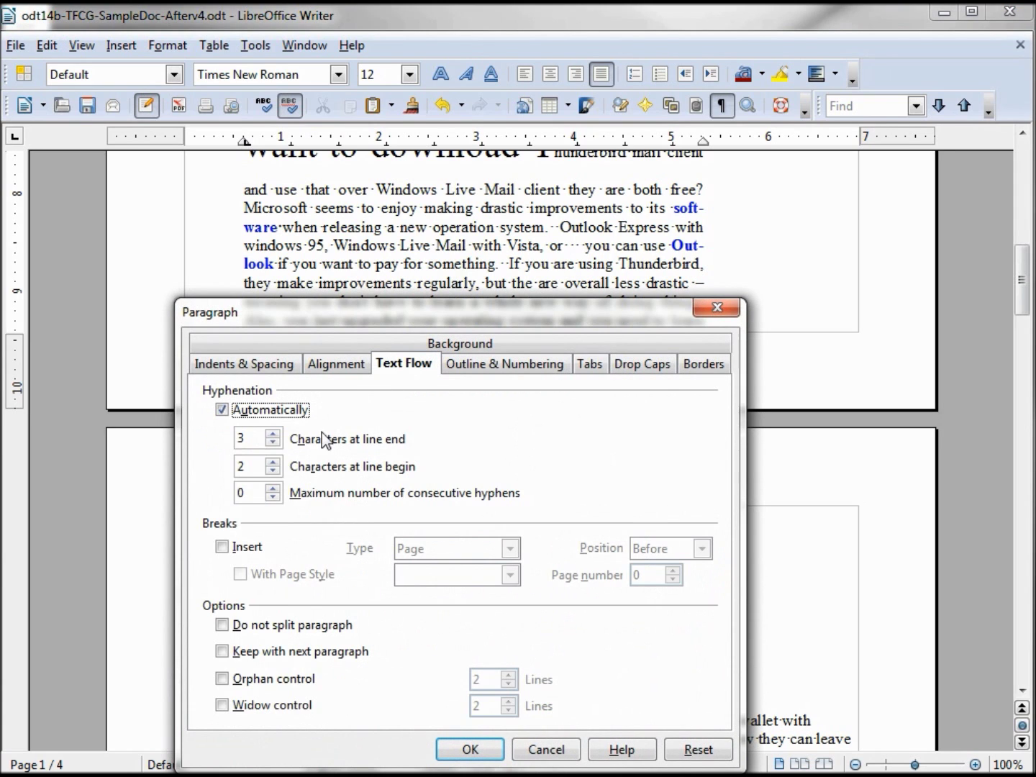
pyautogui.click(273, 435)
pyautogui.click(273, 443)
pyautogui.click(273, 435)
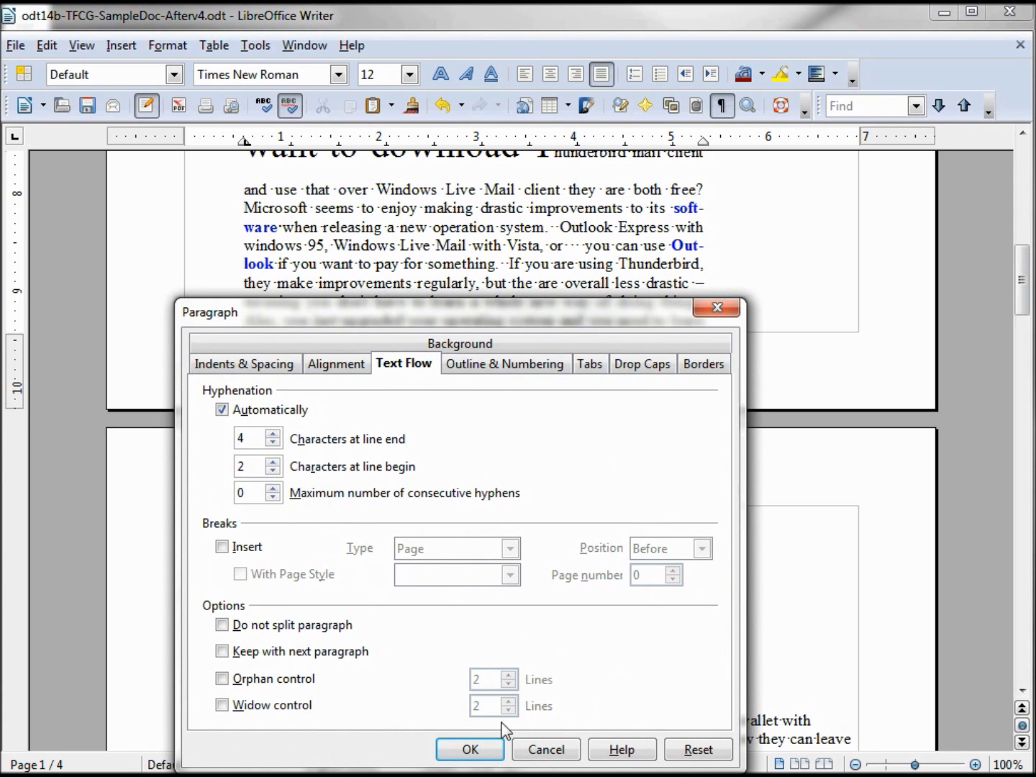
pyautogui.click(476, 749)
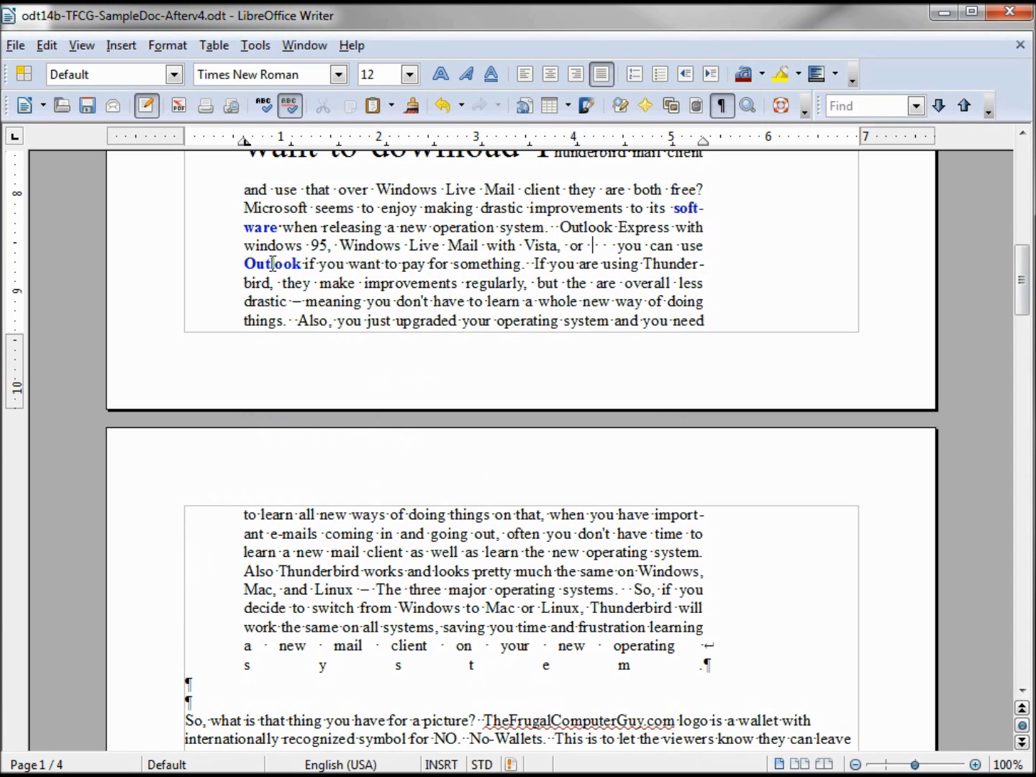
# Undo the 4-character hyphenation change and extend the bold word to 'softwares'
pyautogui.click(443, 105)
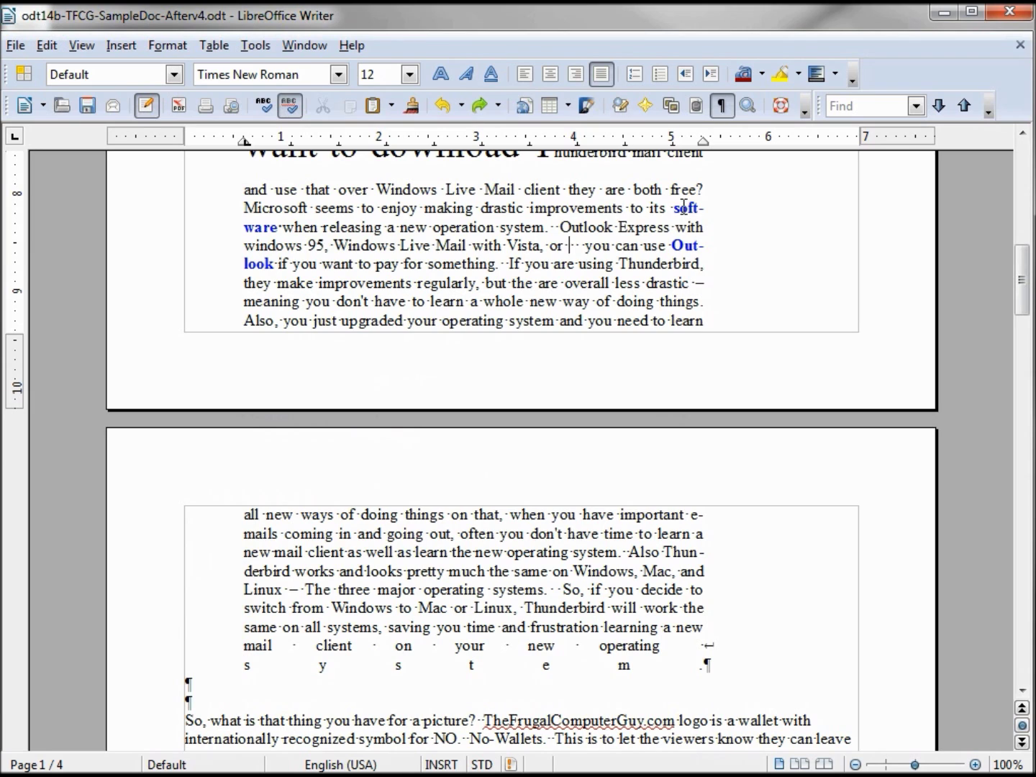
pyautogui.click(278, 227)
pyautogui.write('s')
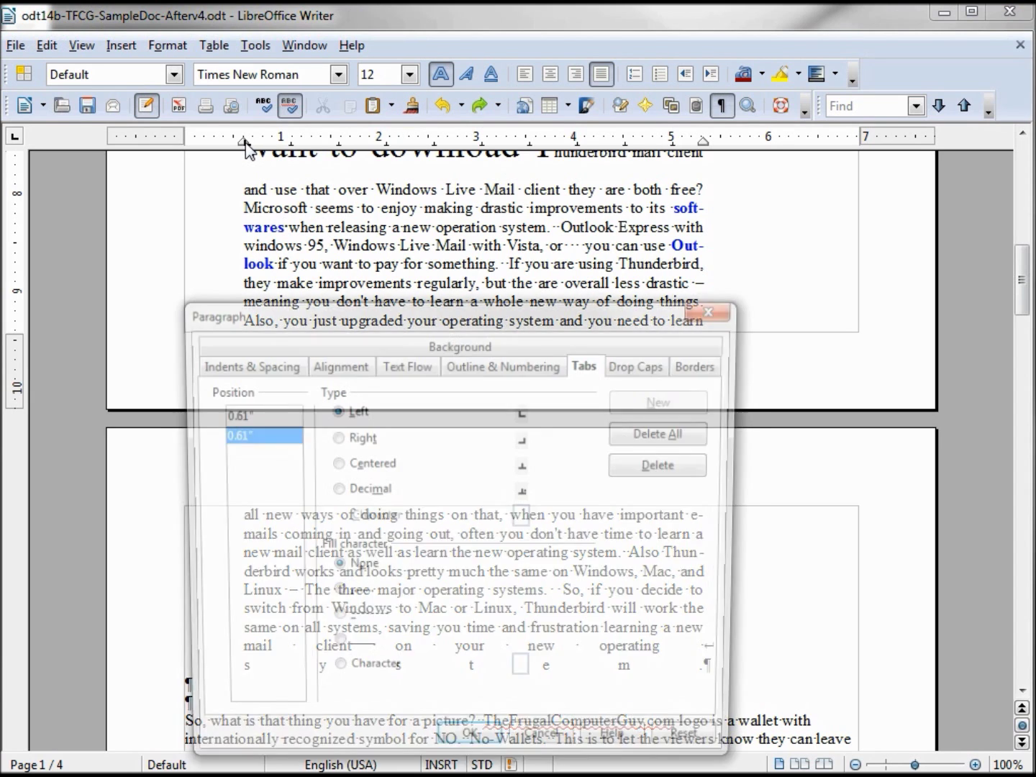
# Set hyphenation minimums to 2 characters at line end and 5 at line begin
pyautogui.doubleClick(246, 140)
pyautogui.click(394, 366)
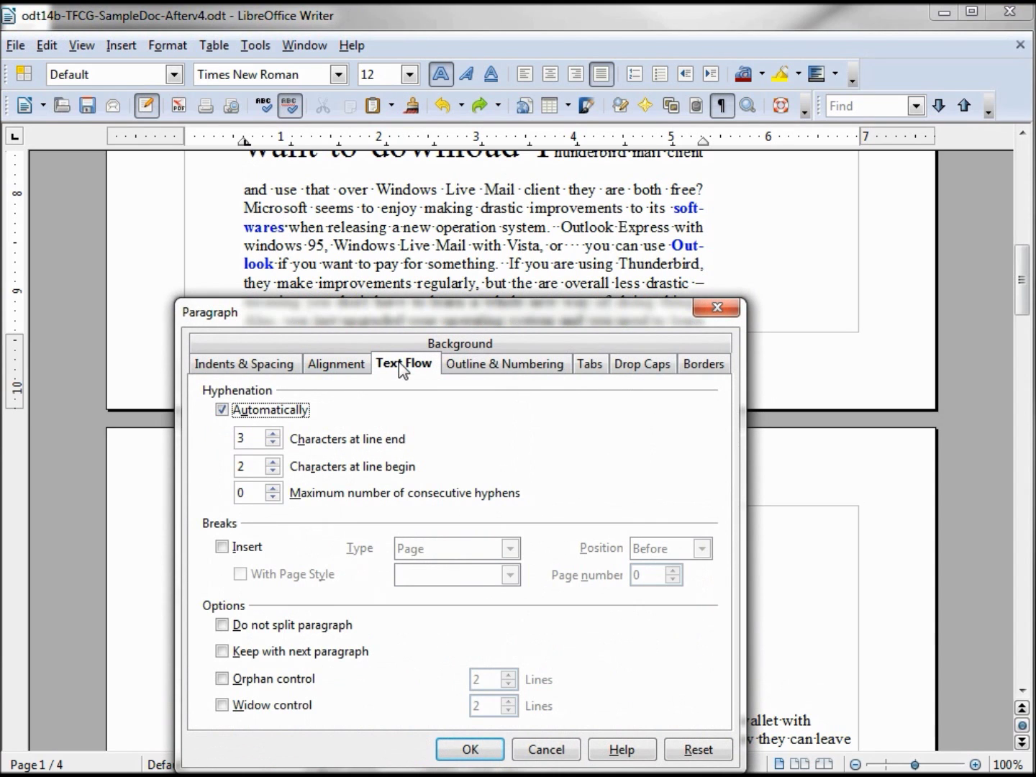
pyautogui.click(272, 468)
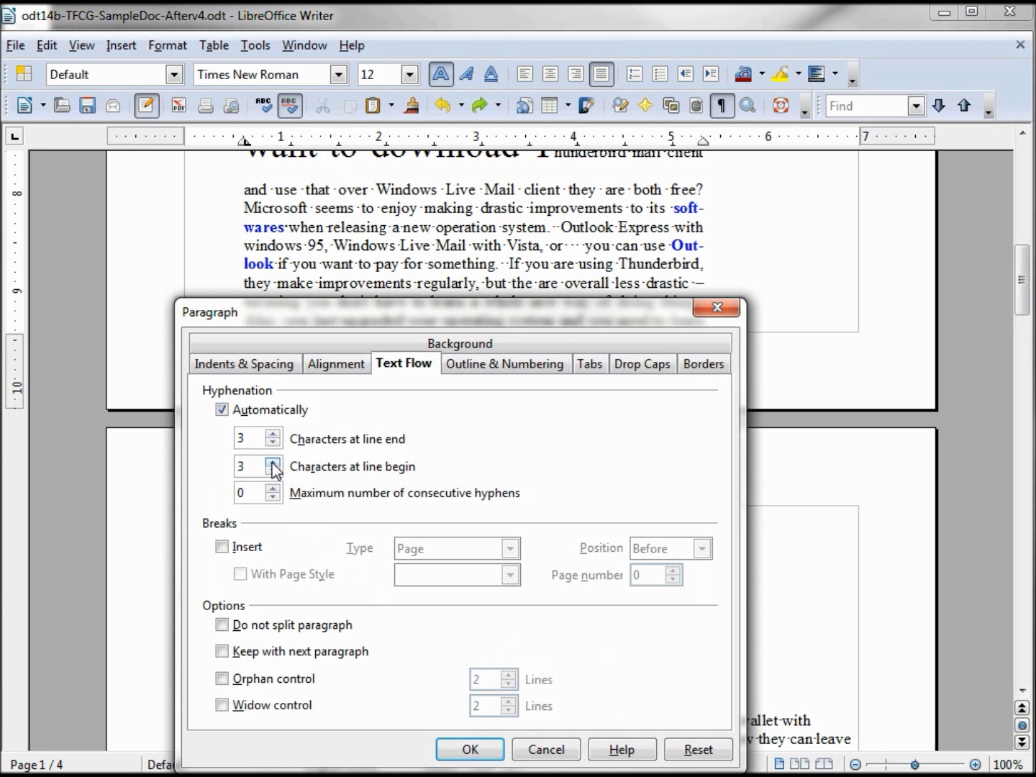
pyautogui.click(272, 463)
pyautogui.click(466, 752)
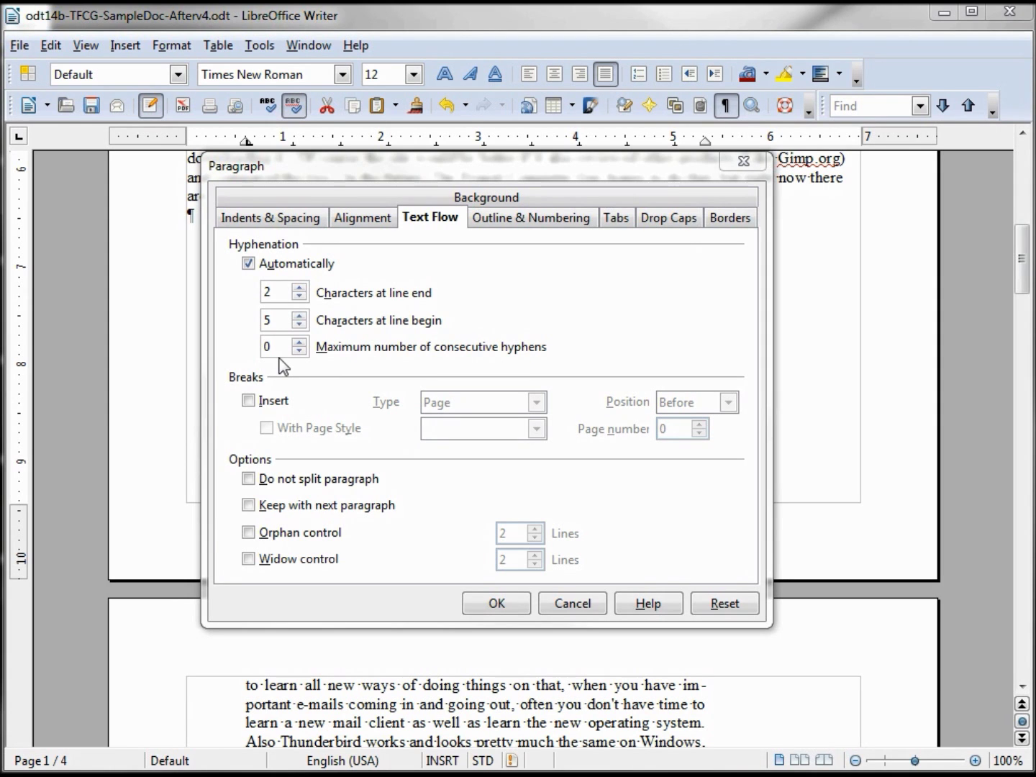
pyautogui.click(488, 612)
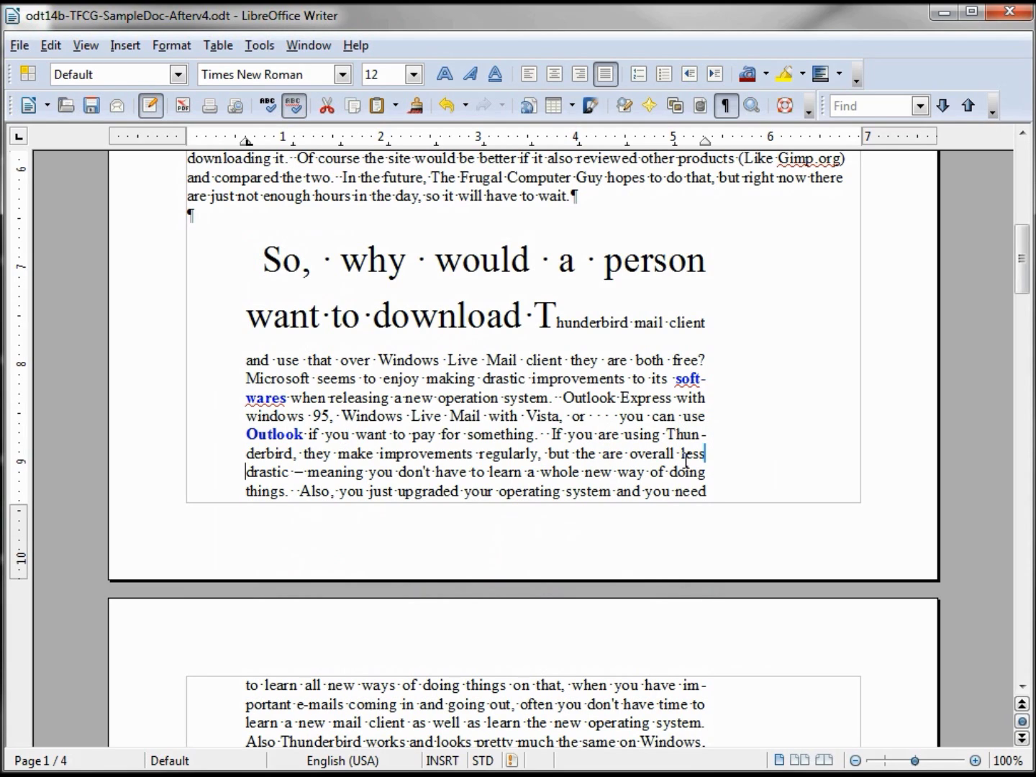
pyautogui.click(708, 452)
# Delete the spaces to join 'less drastic' and 'doing things' into single words
pyautogui.press('Delete')
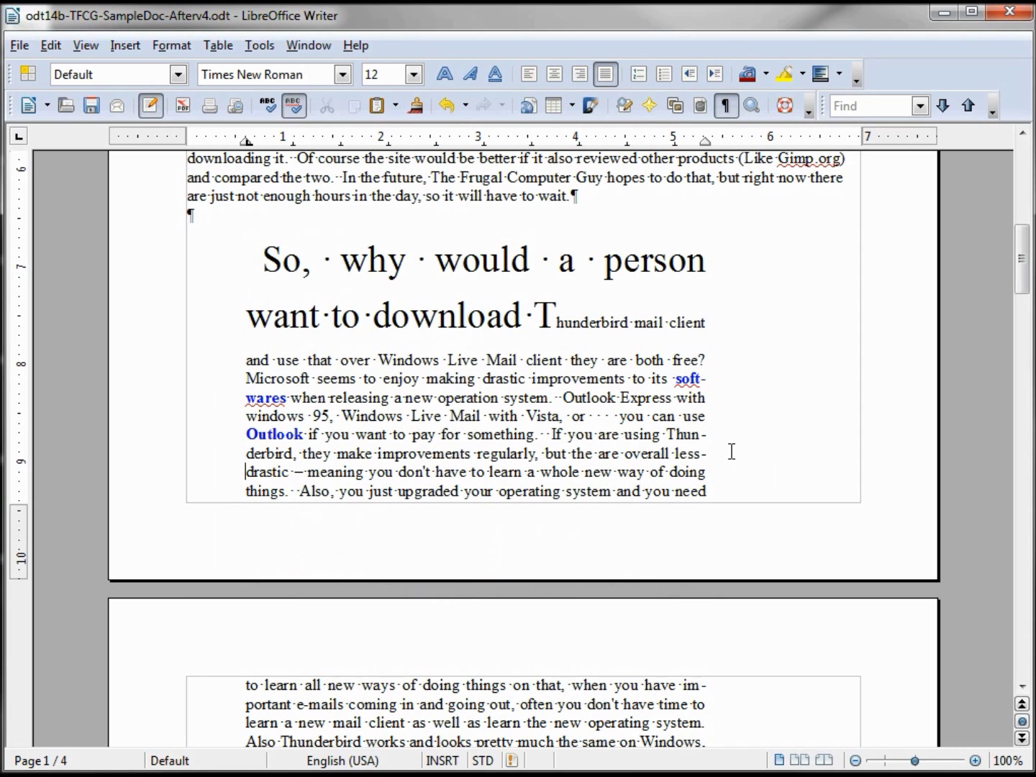
pyautogui.press('Insert')
pyautogui.click(711, 471)
pyautogui.press('Delete')
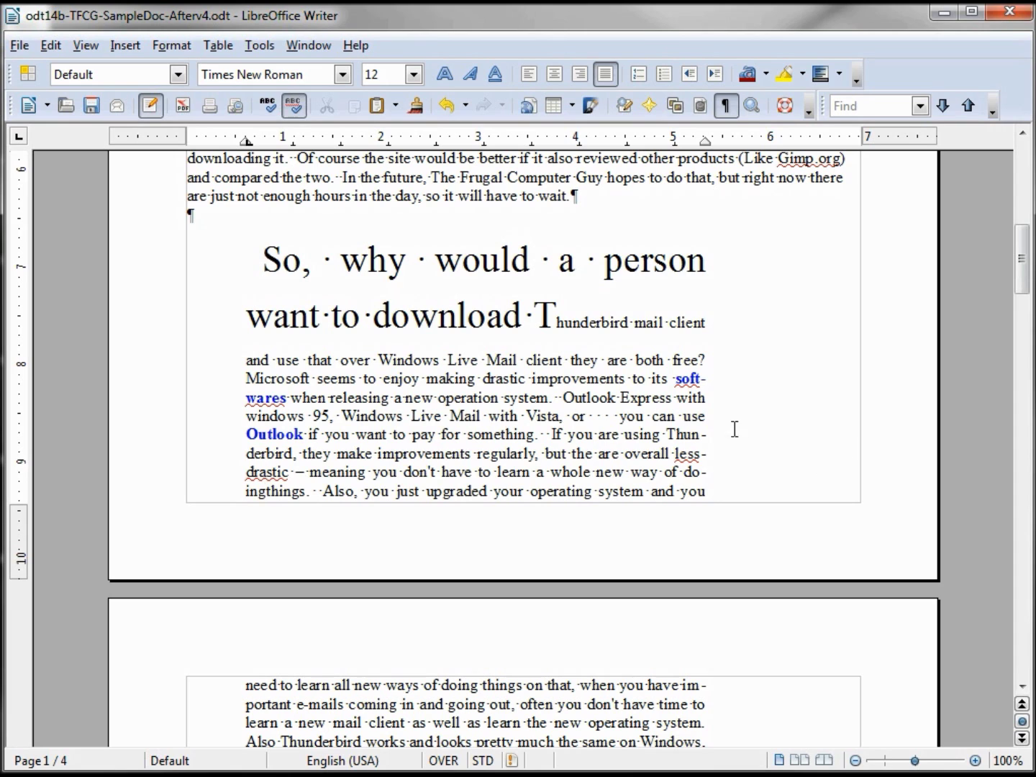
# Set maximum consecutive hyphens to 2, then insert a page break before the paragraph
pyautogui.doubleClick(245, 140)
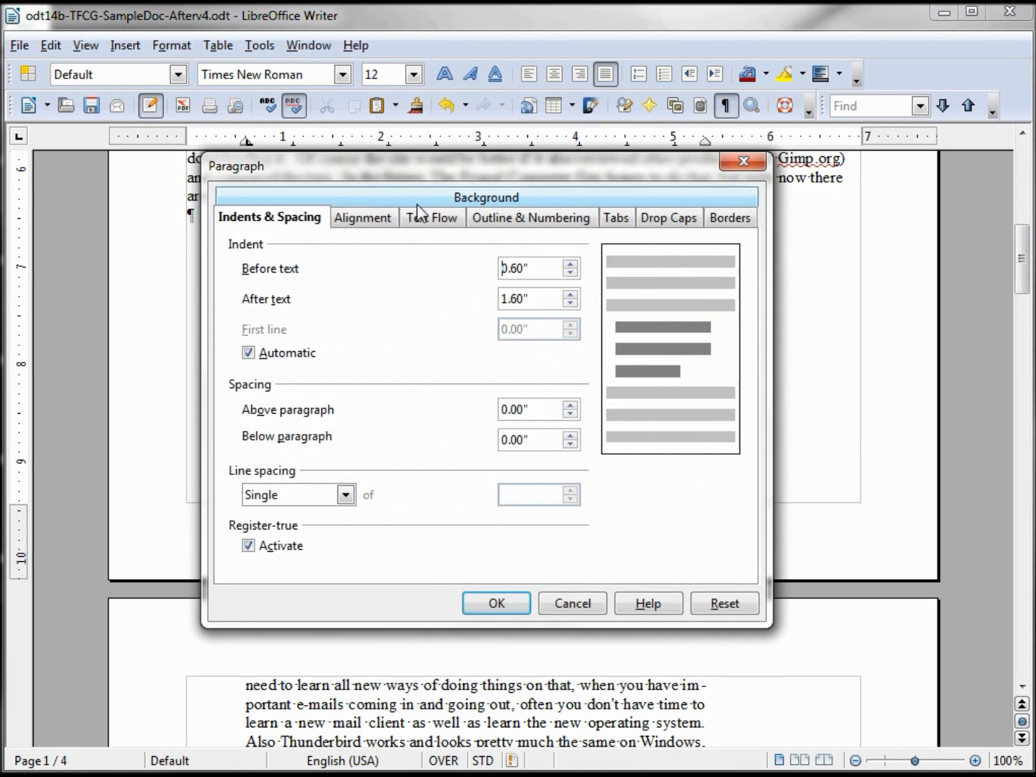
pyautogui.click(431, 219)
pyautogui.click(298, 345)
pyautogui.click(299, 344)
pyautogui.moveTo(541, 164); pyautogui.dragTo(397, 168)
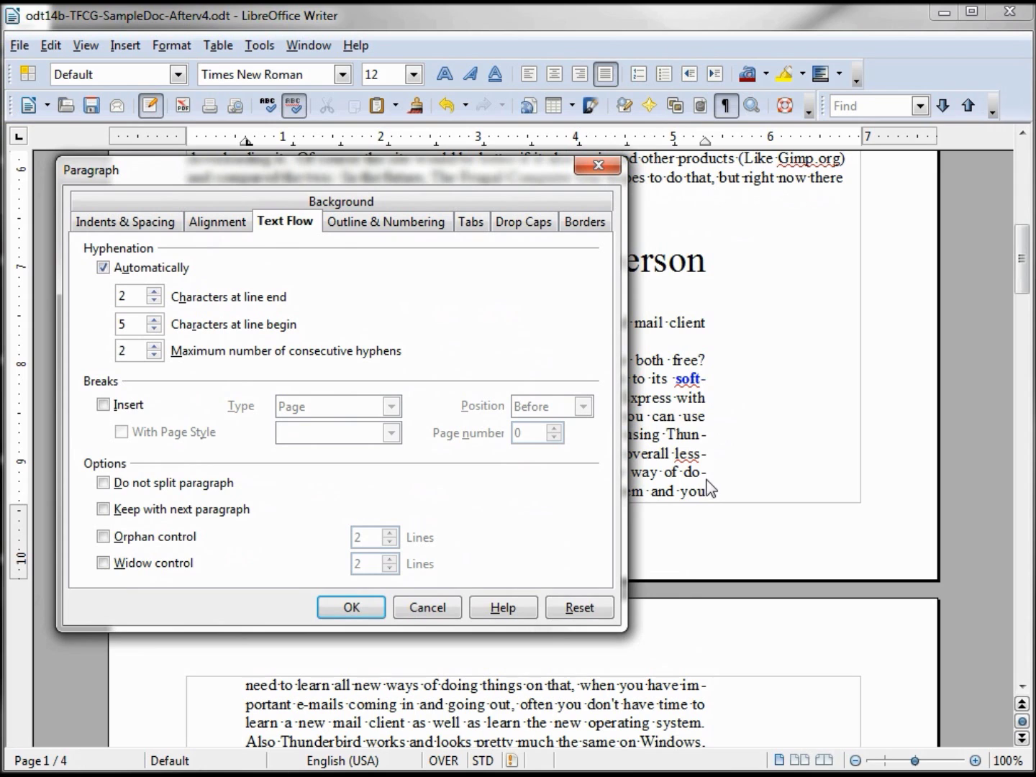
pyautogui.click(352, 607)
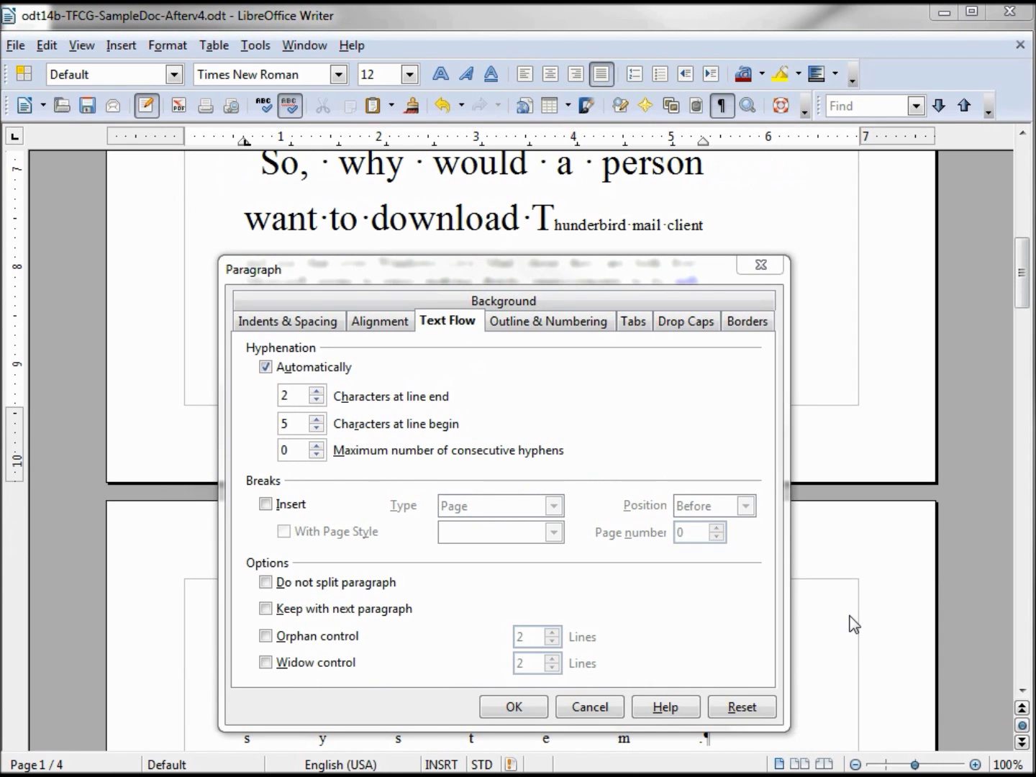
pyautogui.hotkey('alt', 'i')
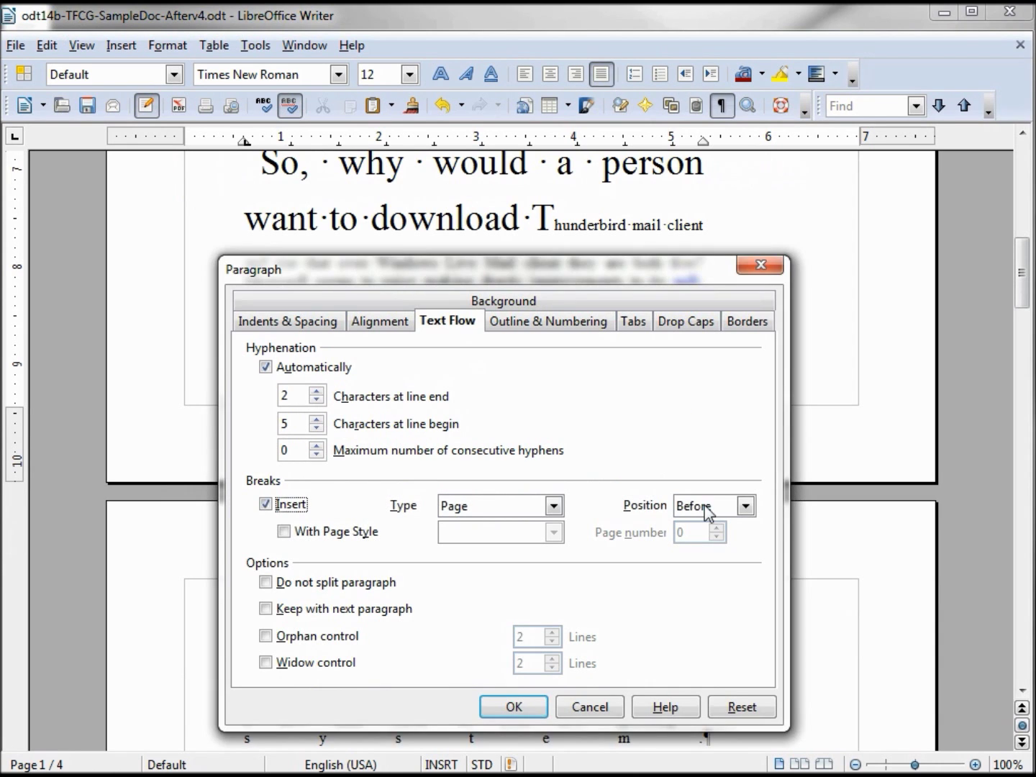
pyautogui.click(507, 709)
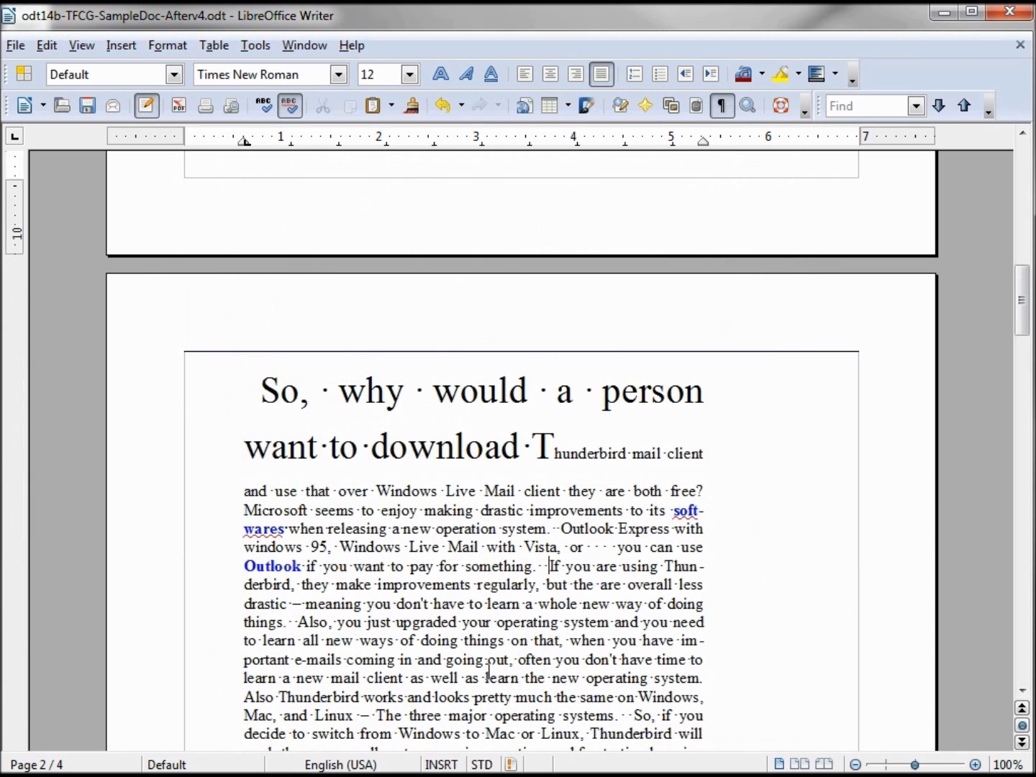
# Open Insert > Manual Break and cancel it without inserting a break
pyautogui.scroll(-3, 439, 525)
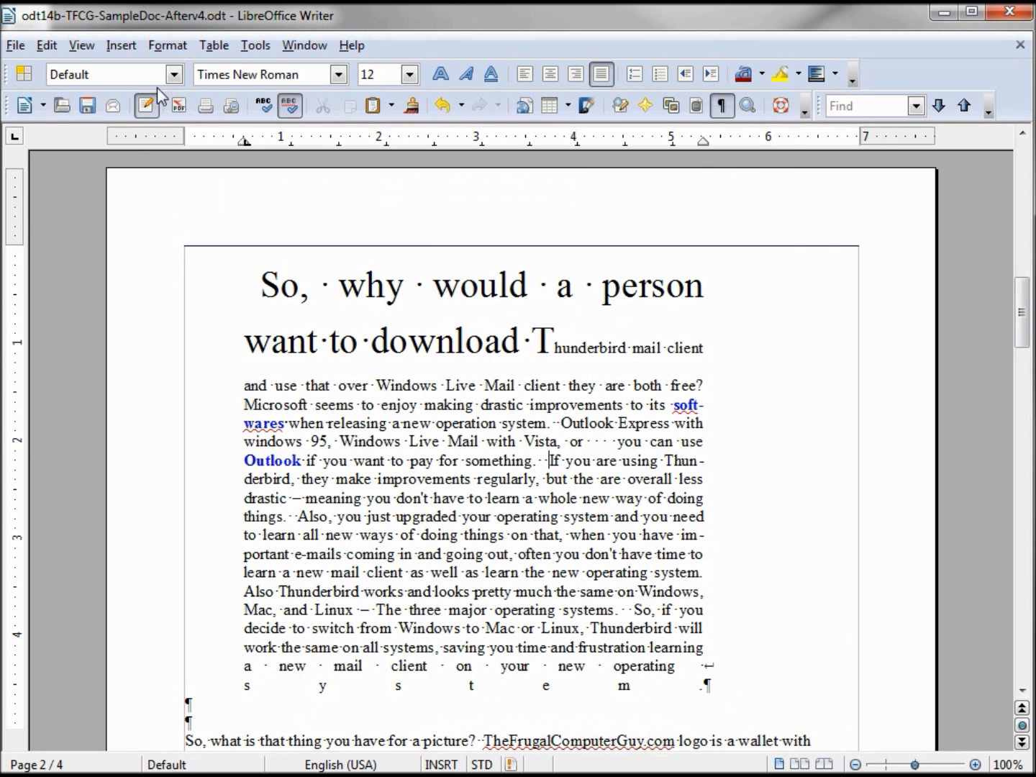
pyautogui.click(120, 45)
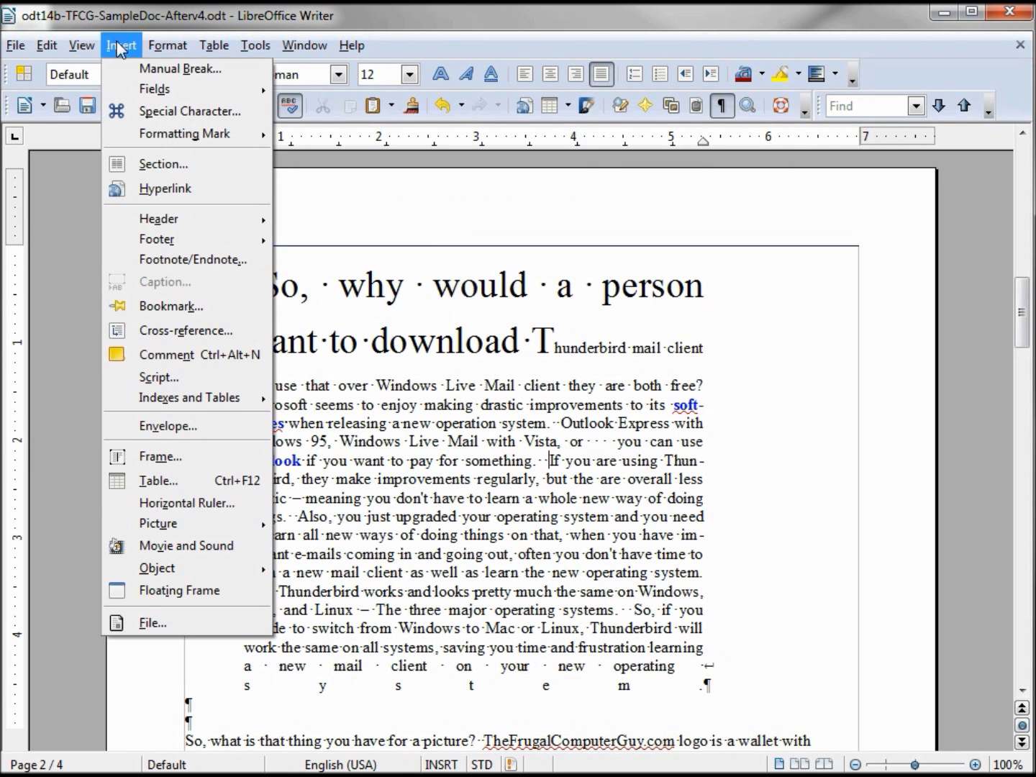
pyautogui.click(163, 69)
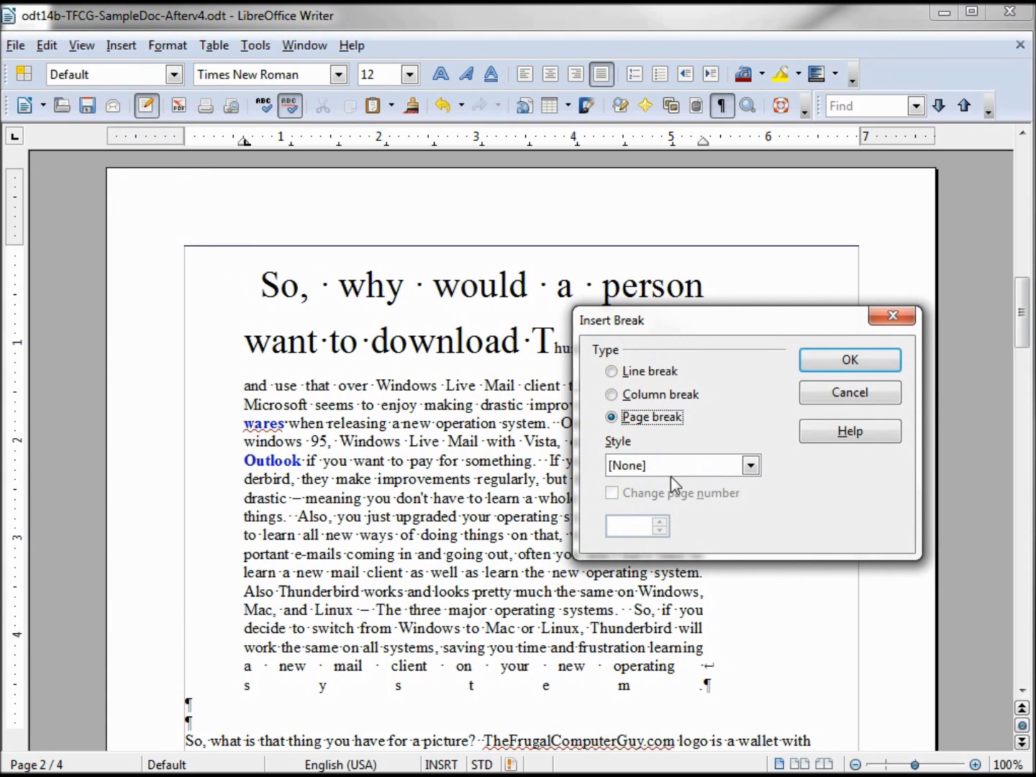
pyautogui.click(860, 395)
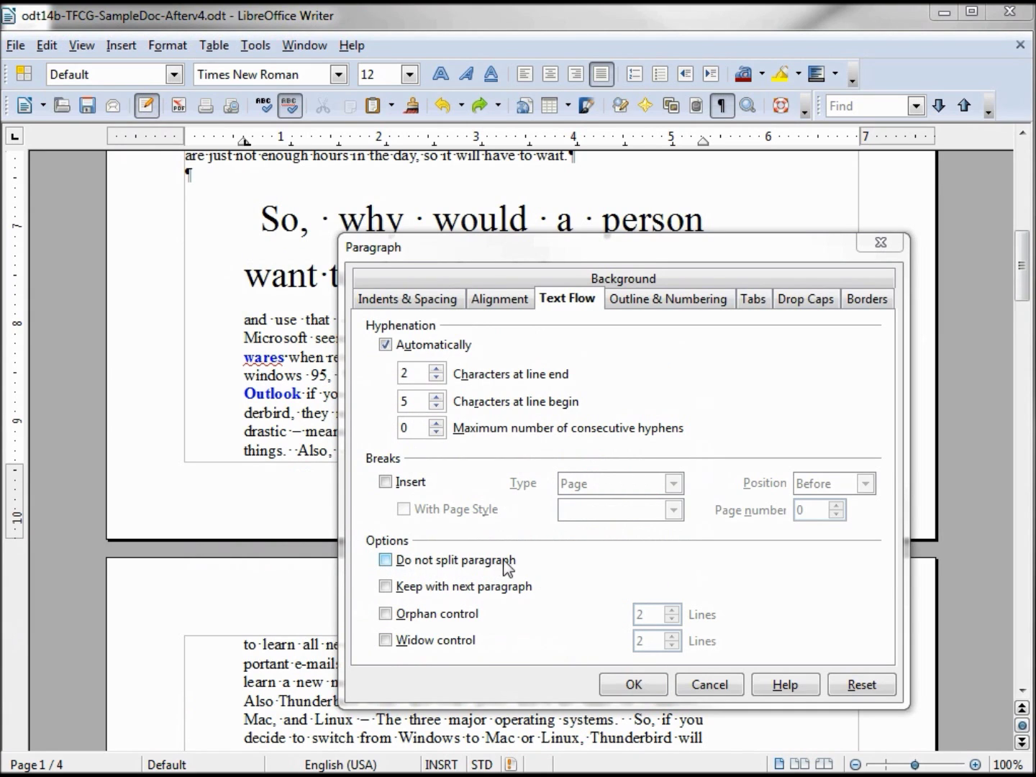
# Turn on Do not split paragraph, then reopen Text Flow and turn it off
pyautogui.click(385, 560)
pyautogui.click(633, 686)
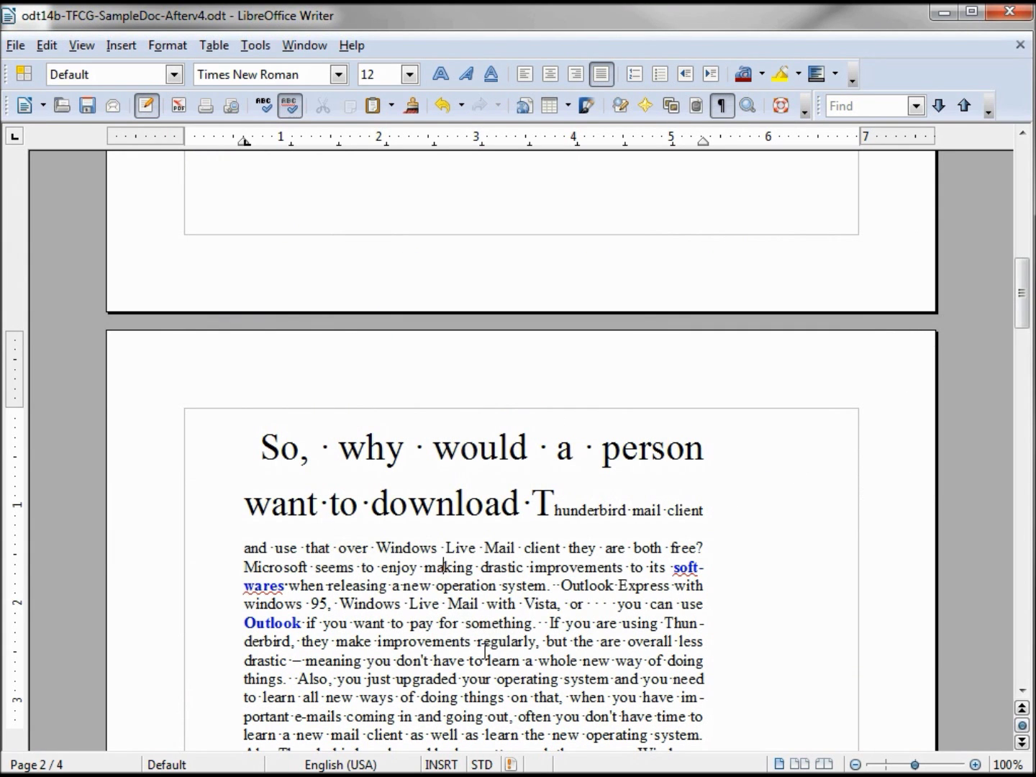
pyautogui.doubleClick(243, 141)
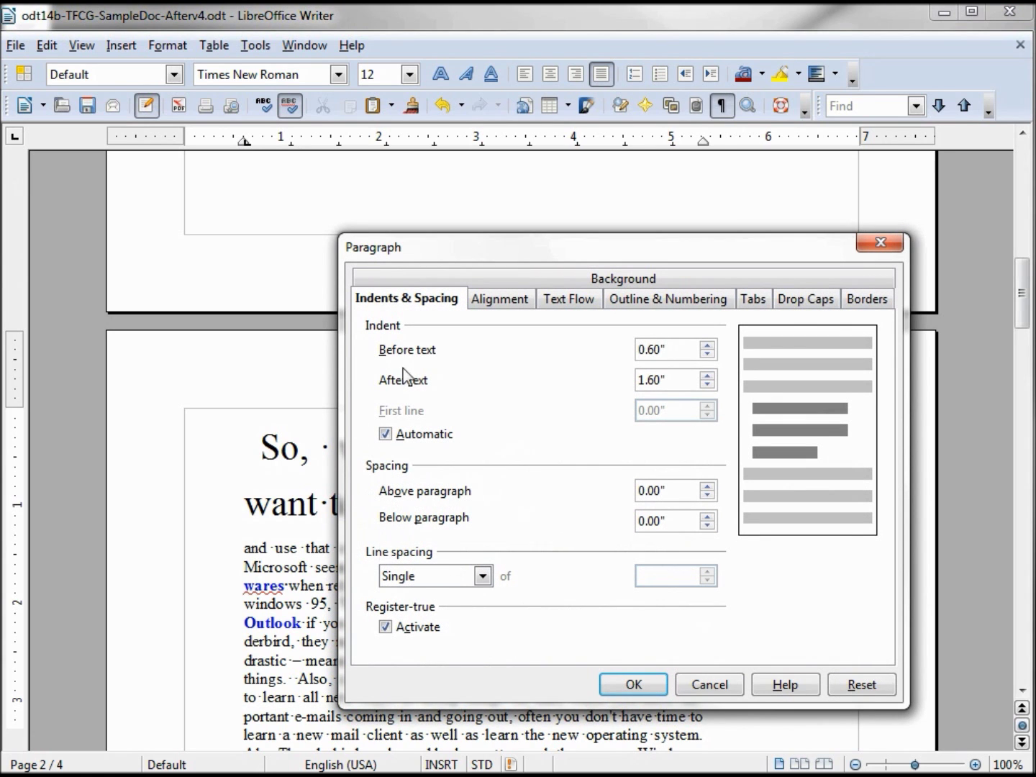
pyautogui.click(558, 299)
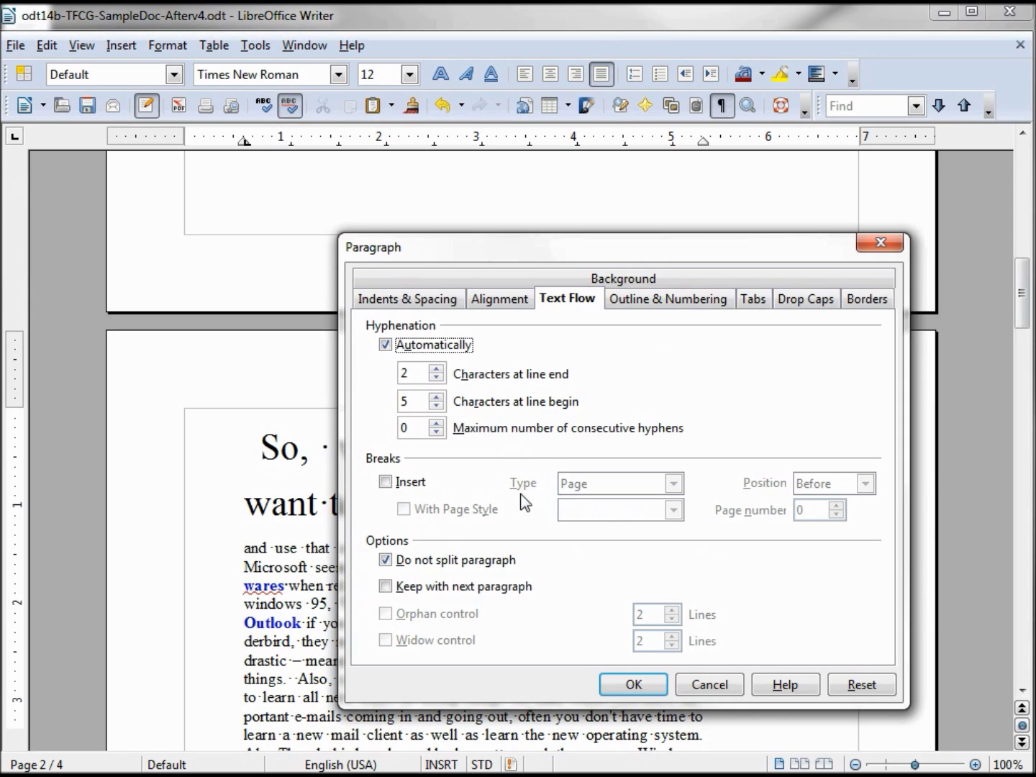
pyautogui.click(384, 563)
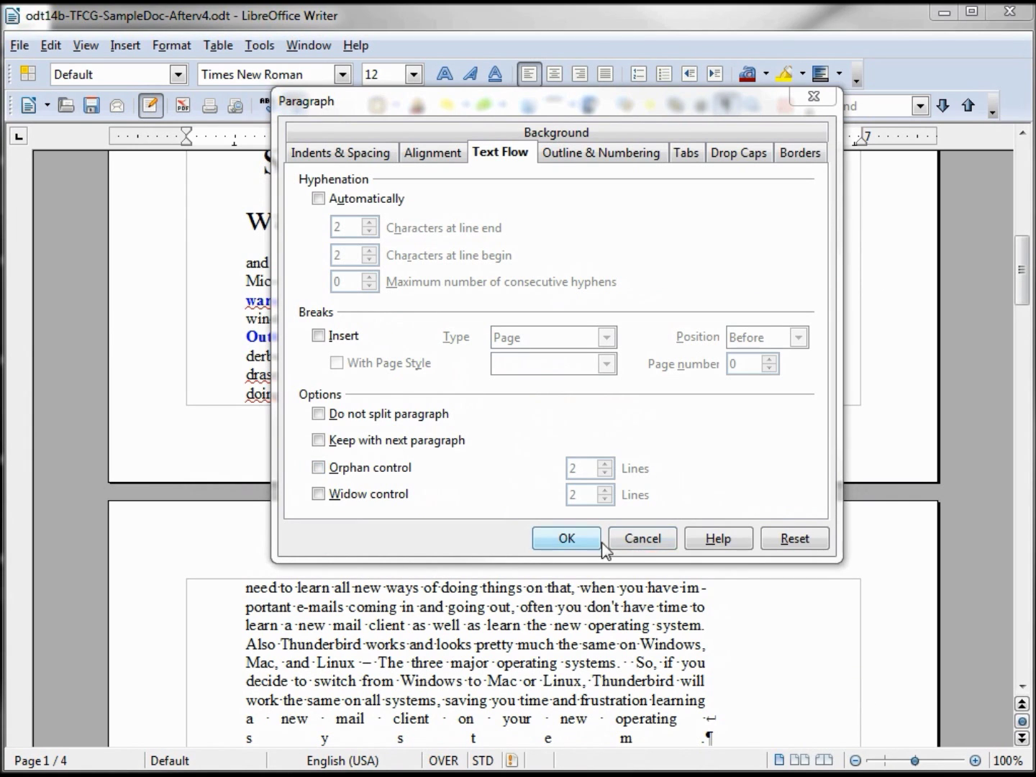
pyautogui.click(631, 538)
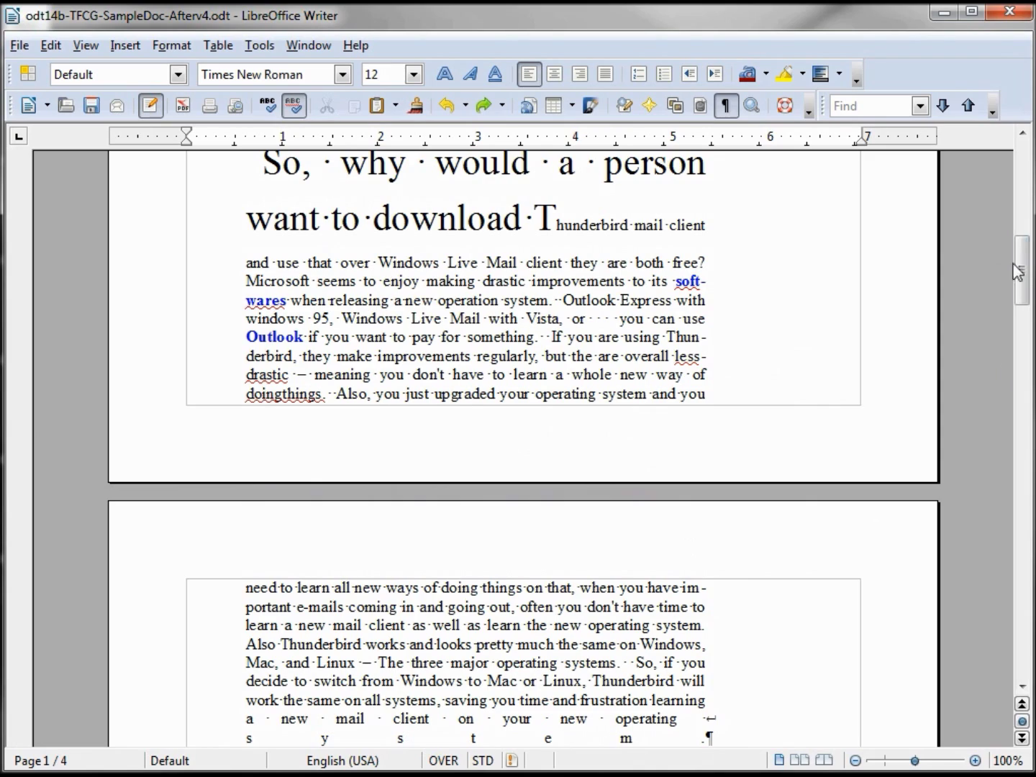
# Enable 2-line widow control on the backup-software paragraph
pyautogui.moveTo(1022, 252); pyautogui.dragTo(1025, 397)
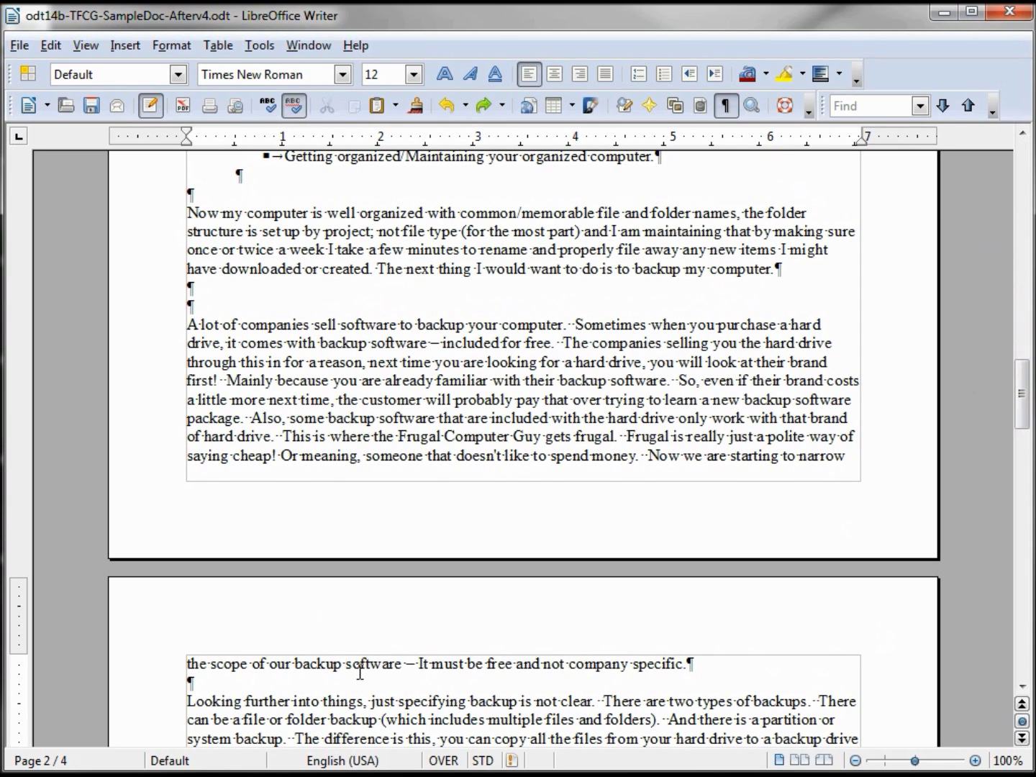
pyautogui.rightClick(468, 389)
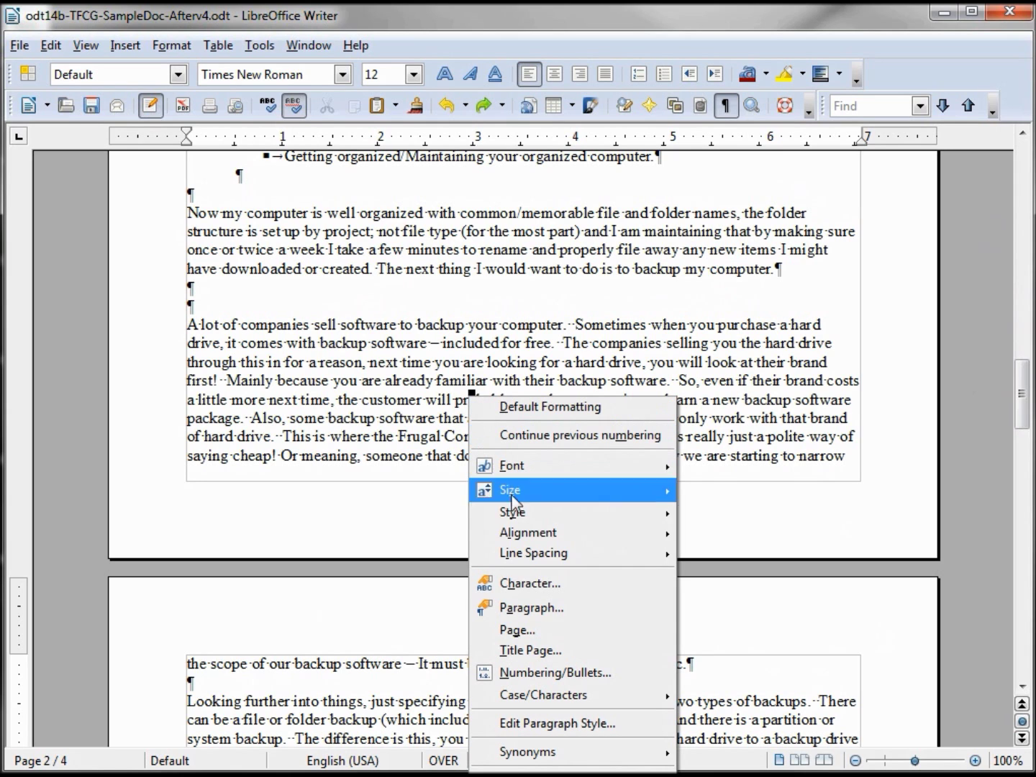
pyautogui.click(527, 607)
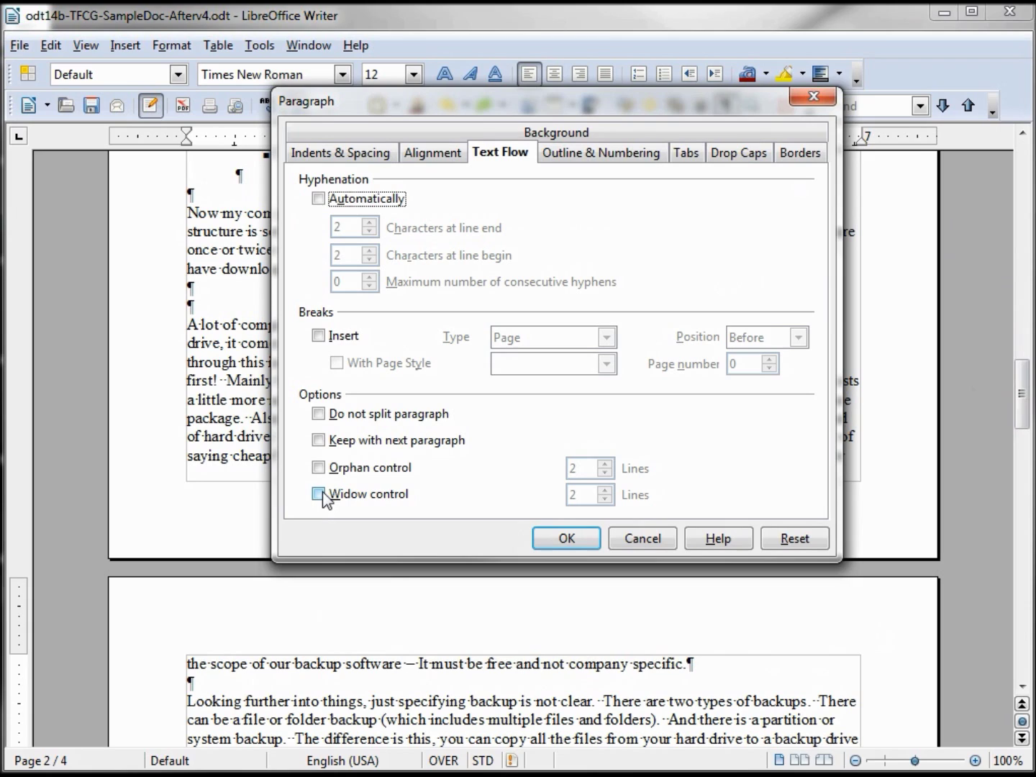
pyautogui.click(318, 495)
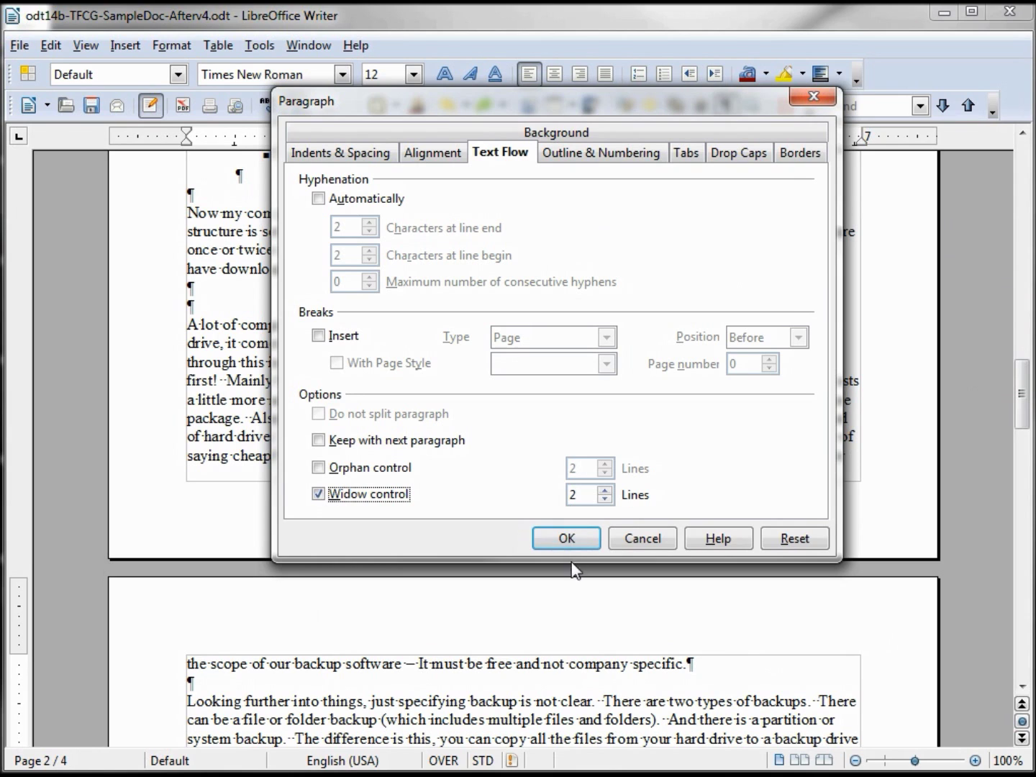
pyautogui.click(572, 534)
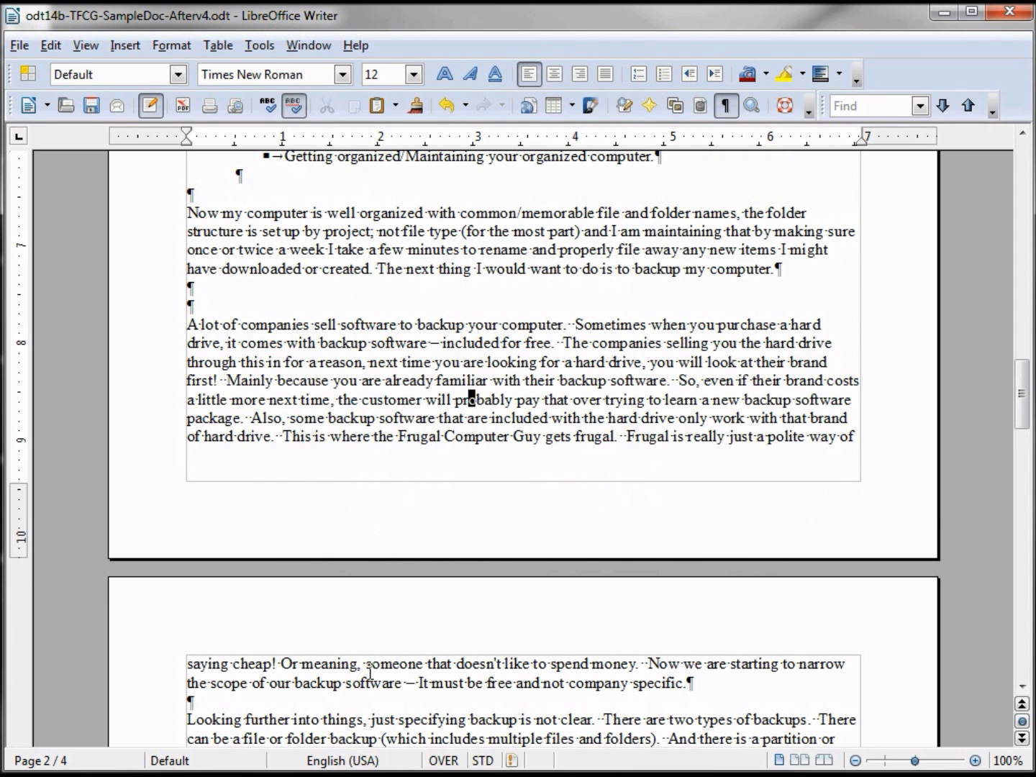
# Scroll down to the Paint.Net paragraph split across the page 3/4 boundary
pyautogui.scroll(-2, 371, 673)
pyautogui.scroll(-12, 362, 567)
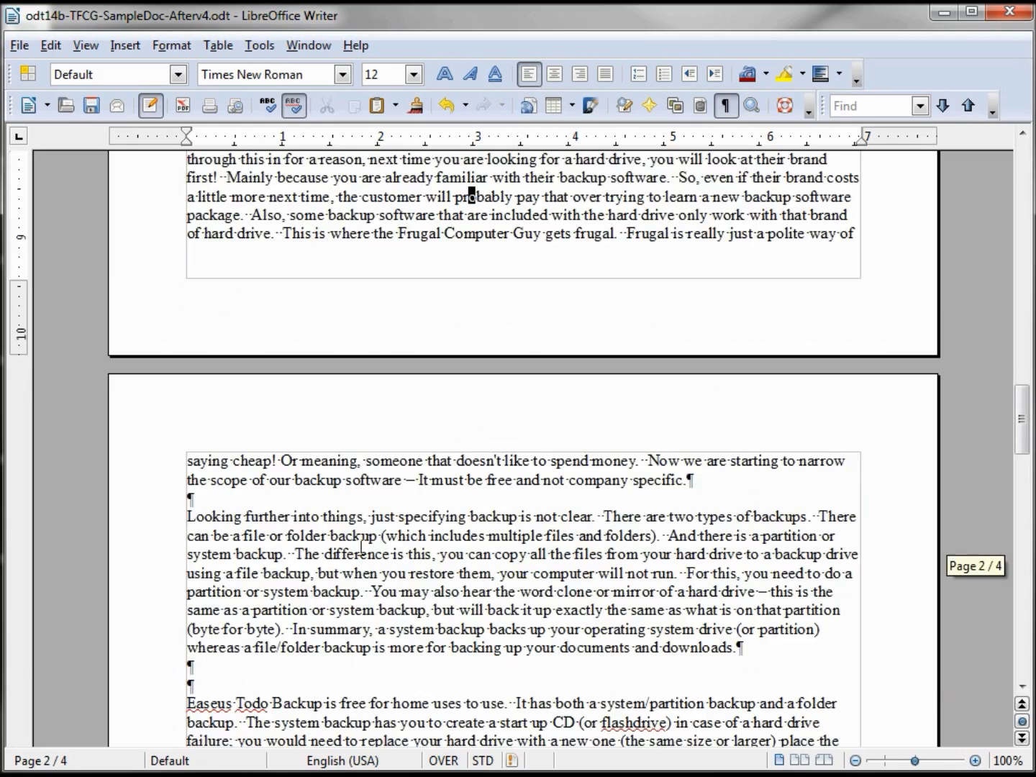
pyautogui.scroll(-9, 361, 549)
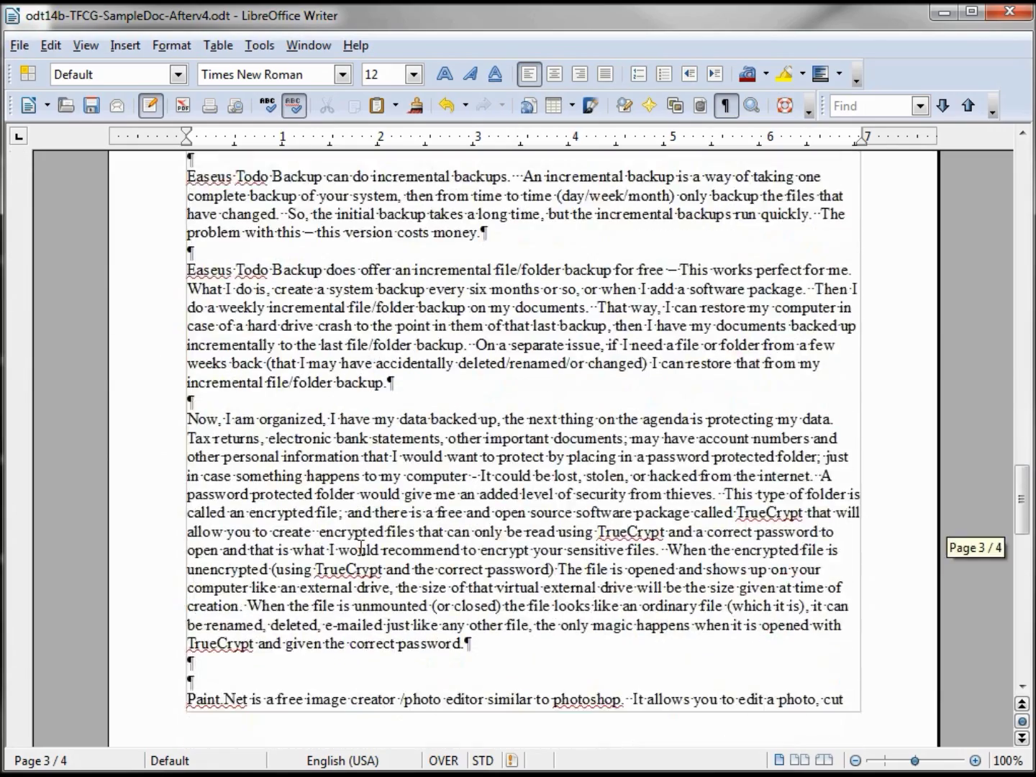
pyautogui.scroll(-1, 361, 548)
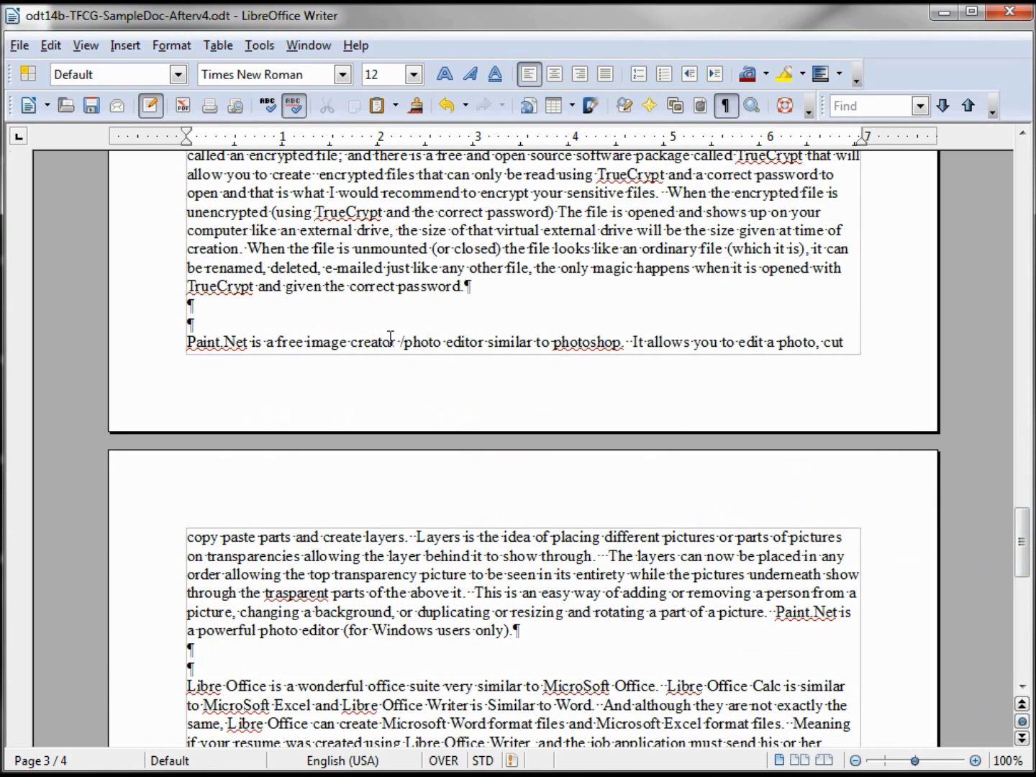
# Enable 2-line orphan control on the Paint.Net paragraph, moving it entirely to page 4
pyautogui.rightClick(371, 579)
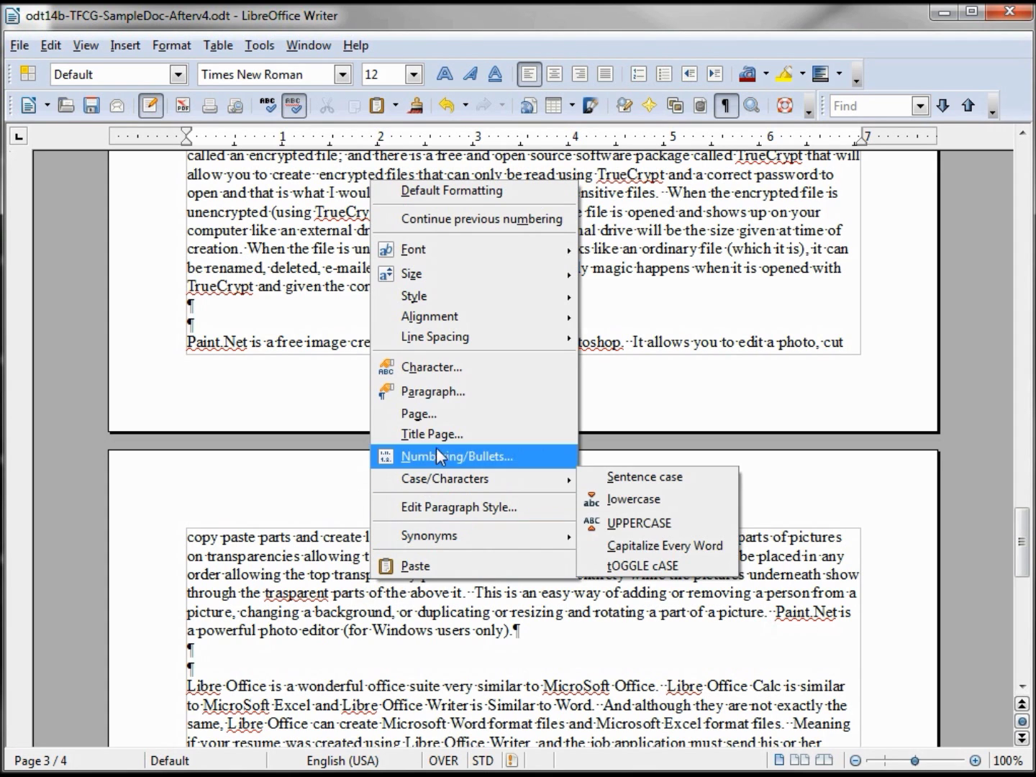
pyautogui.click(444, 393)
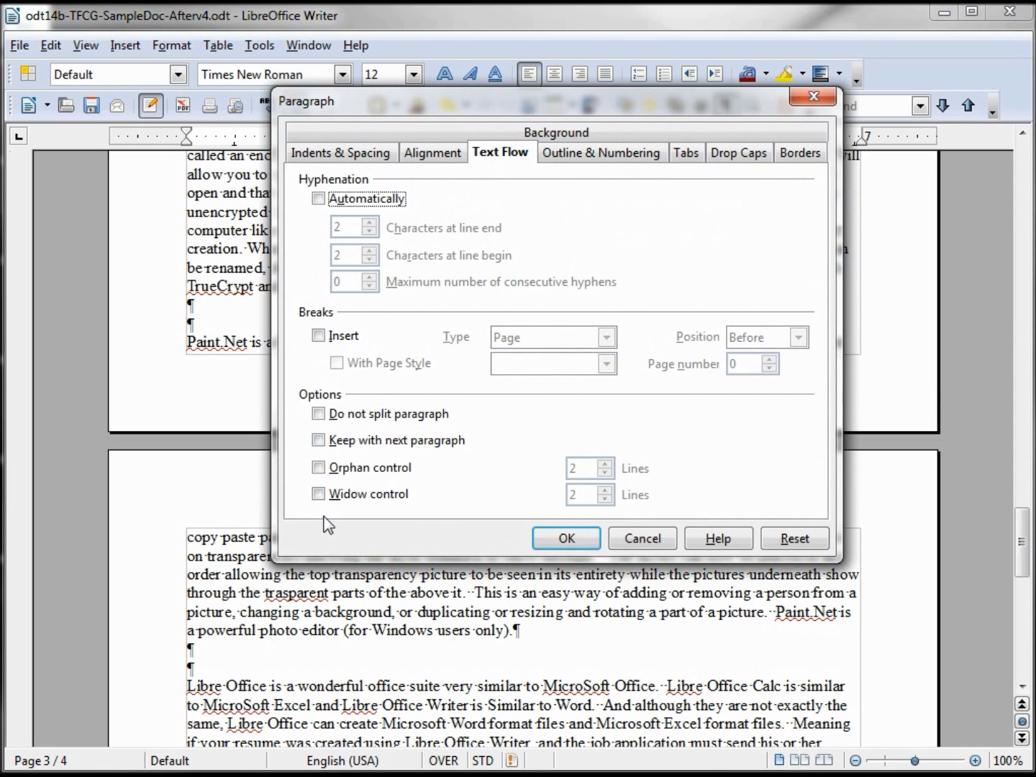
pyautogui.click(320, 469)
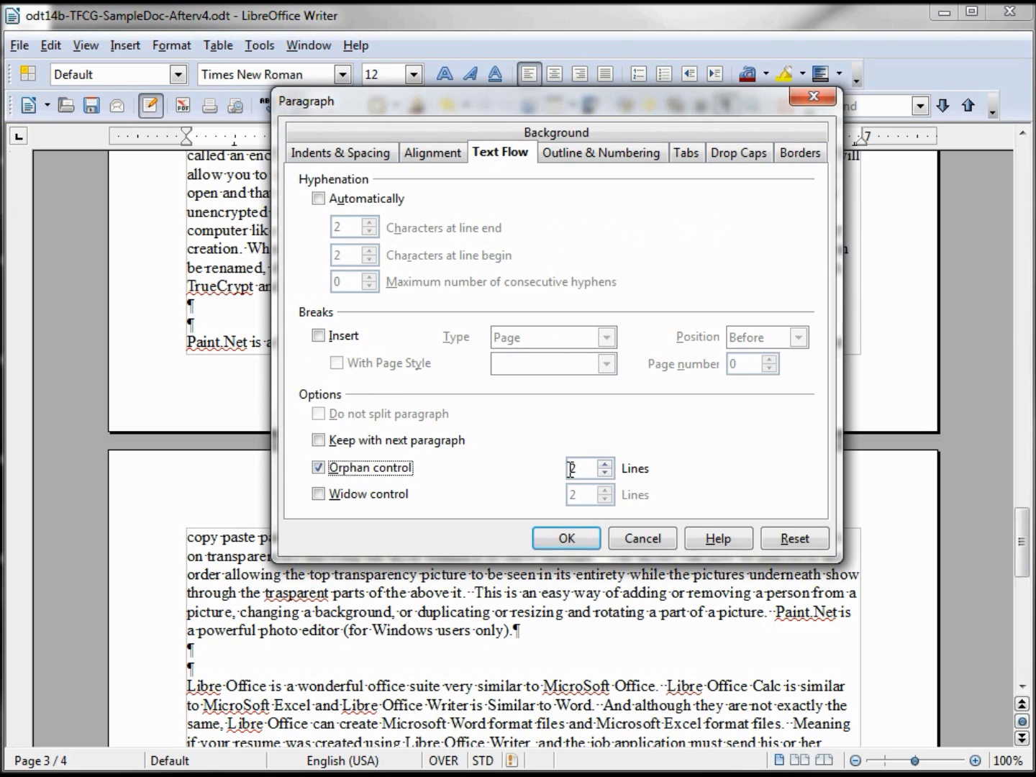
pyautogui.moveTo(587, 97); pyautogui.dragTo(698, 88)
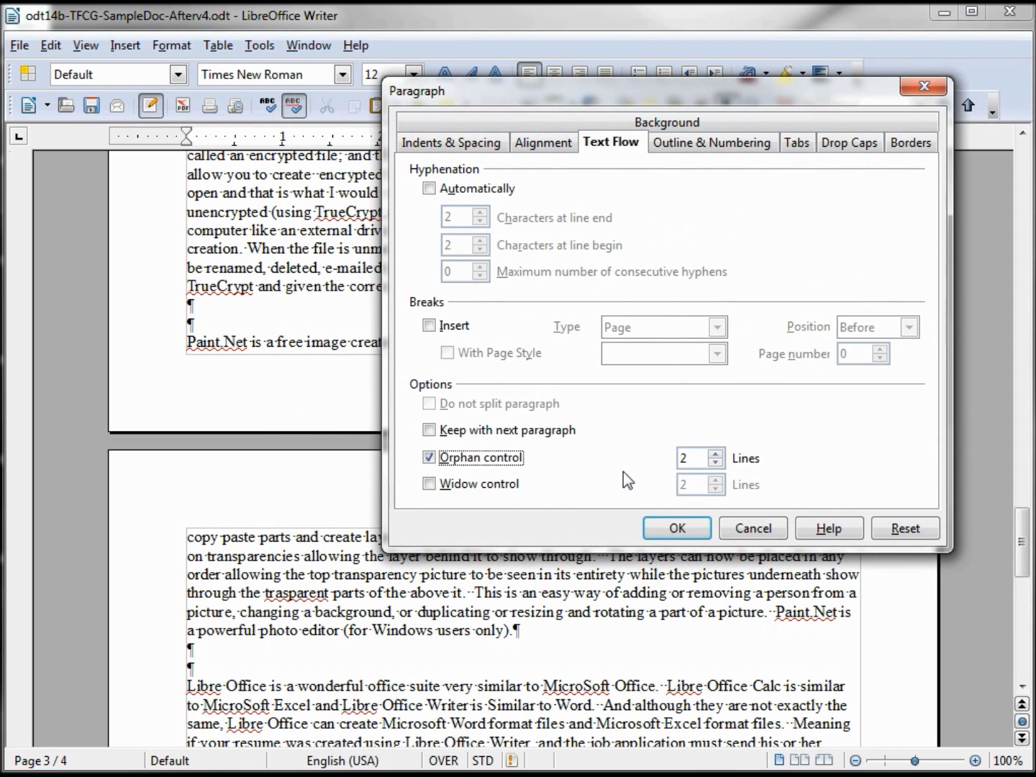
pyautogui.click(677, 528)
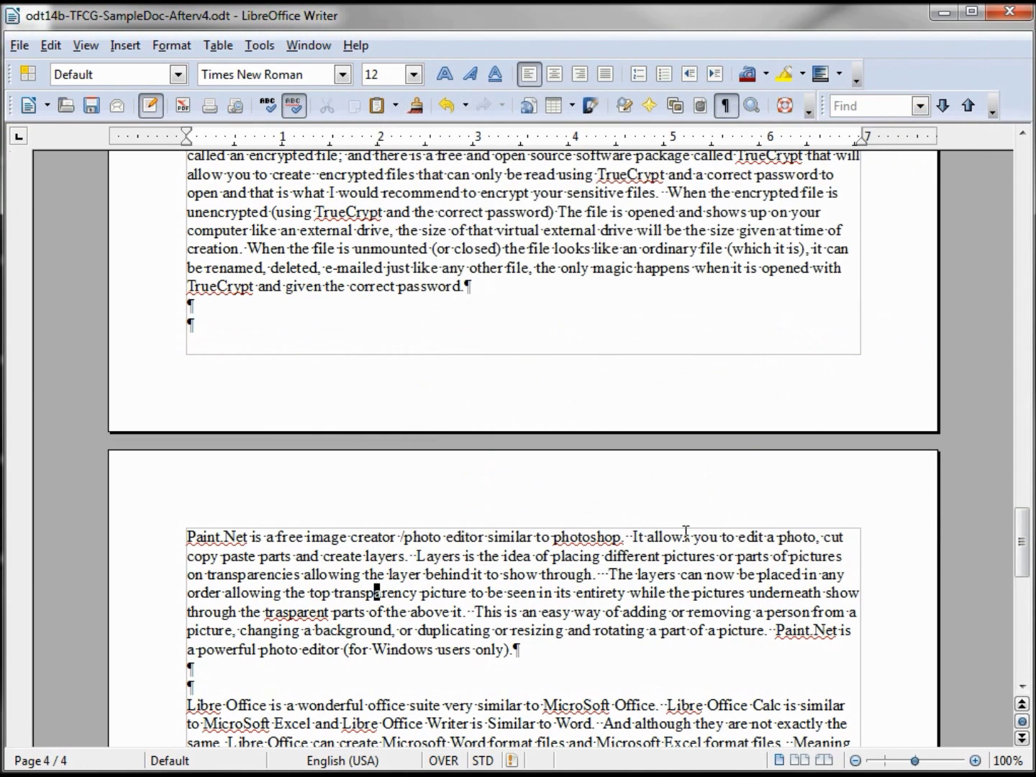